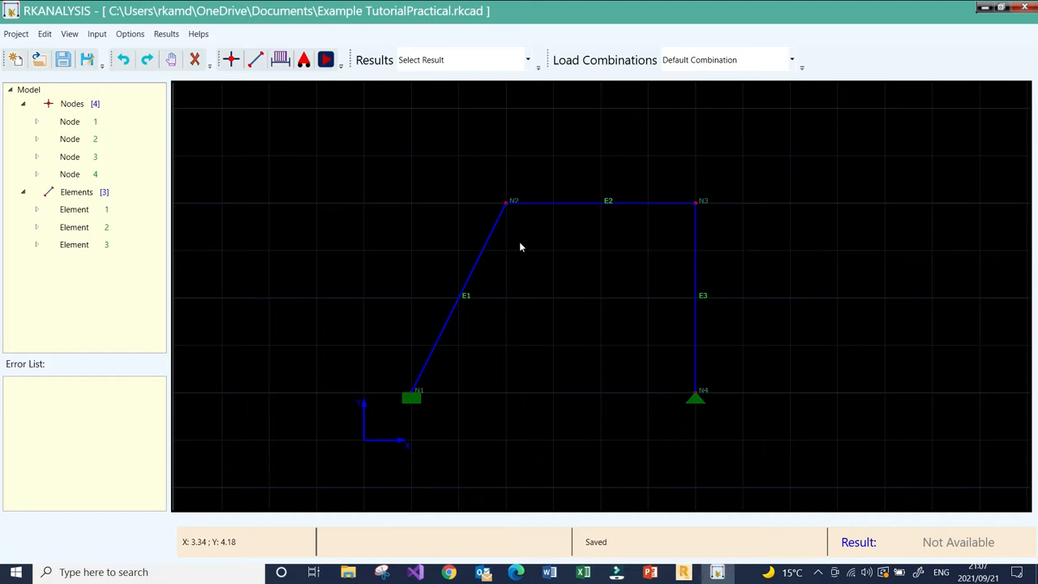
Switch to the Presentation1 slide in PowerPoint and examine the local axes of the three frame members and the global axes.
mouse_move(650, 572)
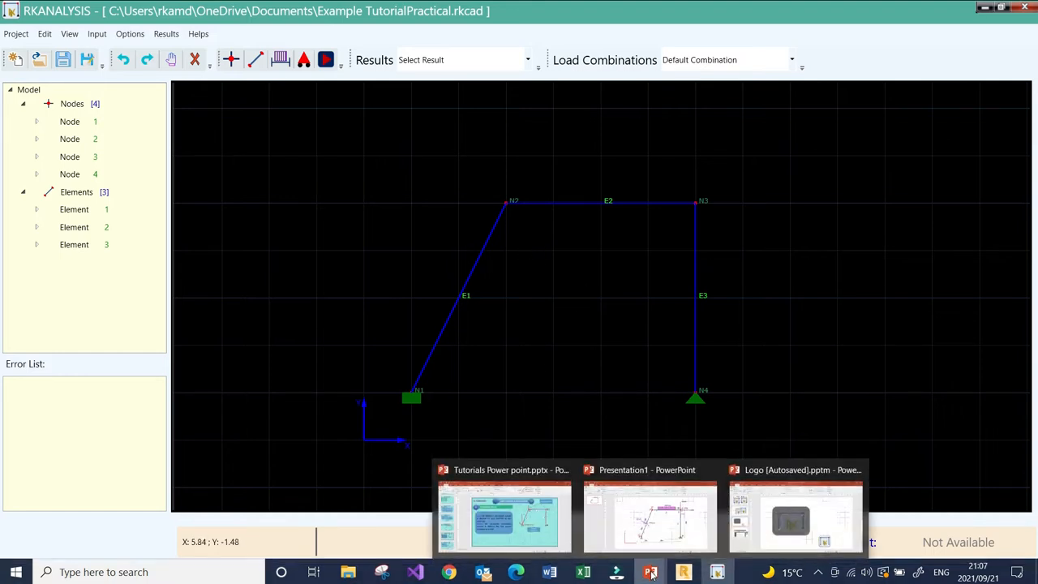
left_click(642, 546)
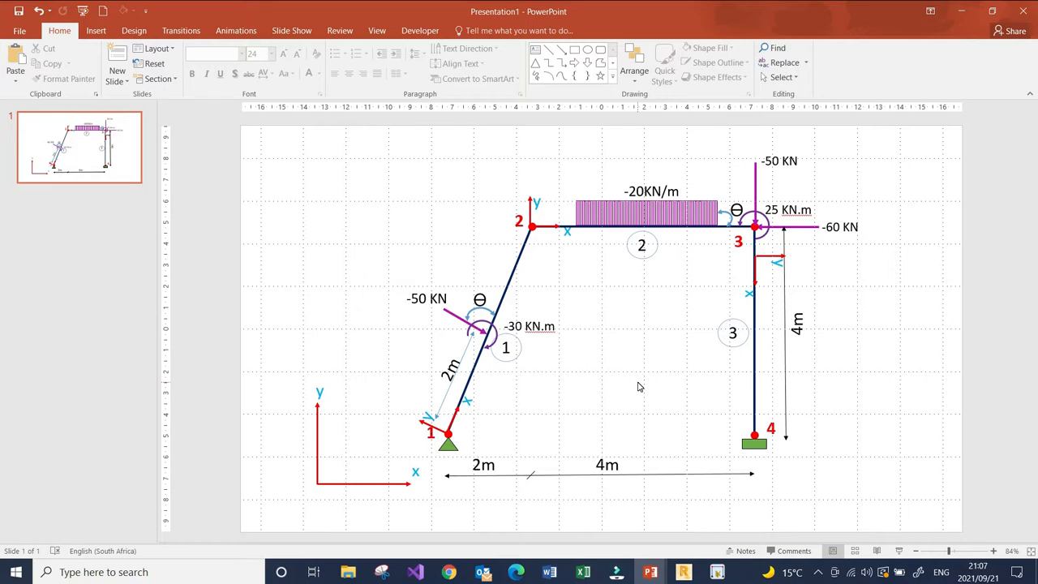
left_click(438, 428)
left_click(441, 431)
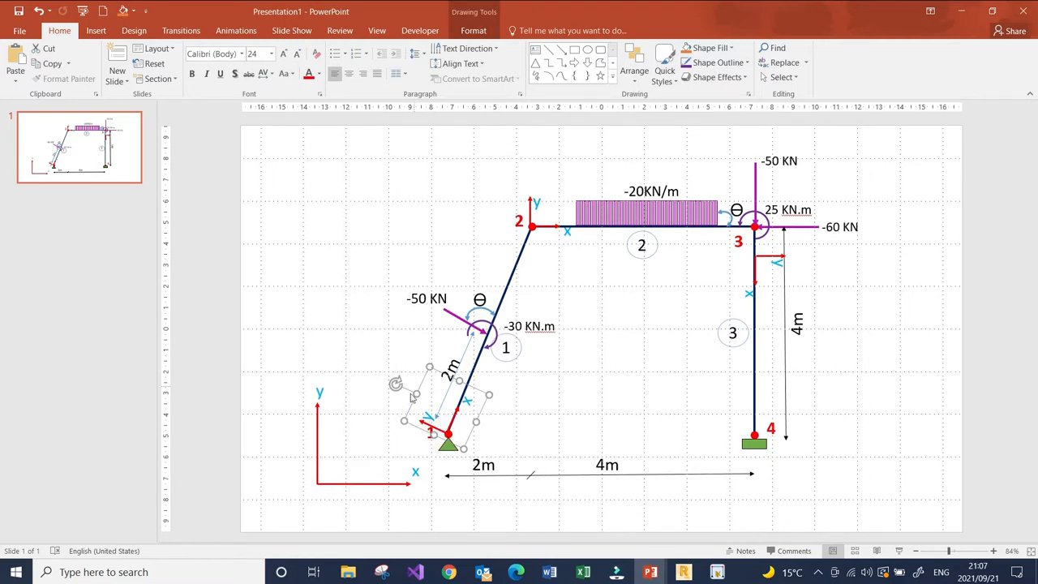
left_click(535, 207)
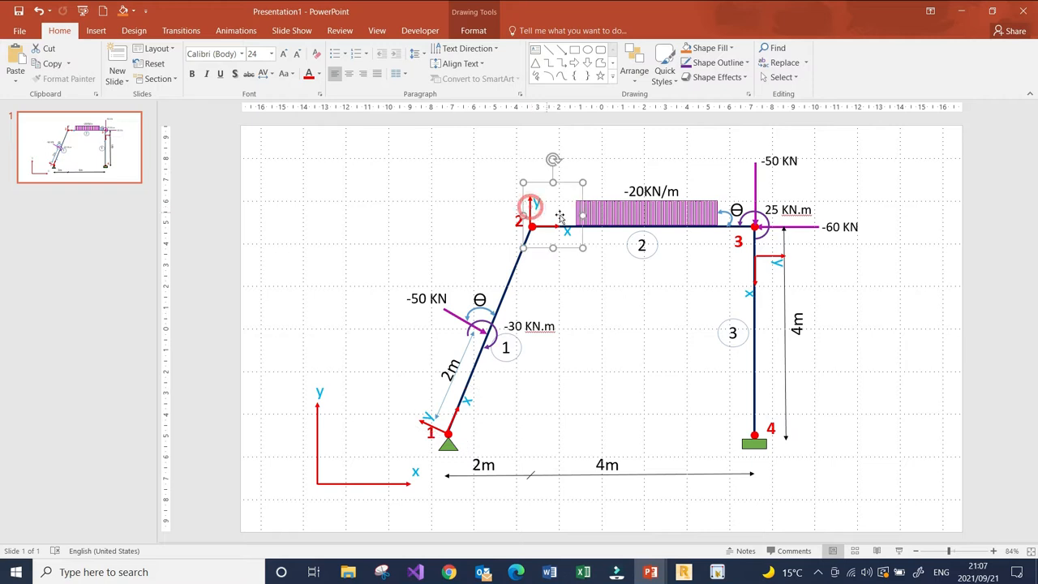
left_click(779, 260)
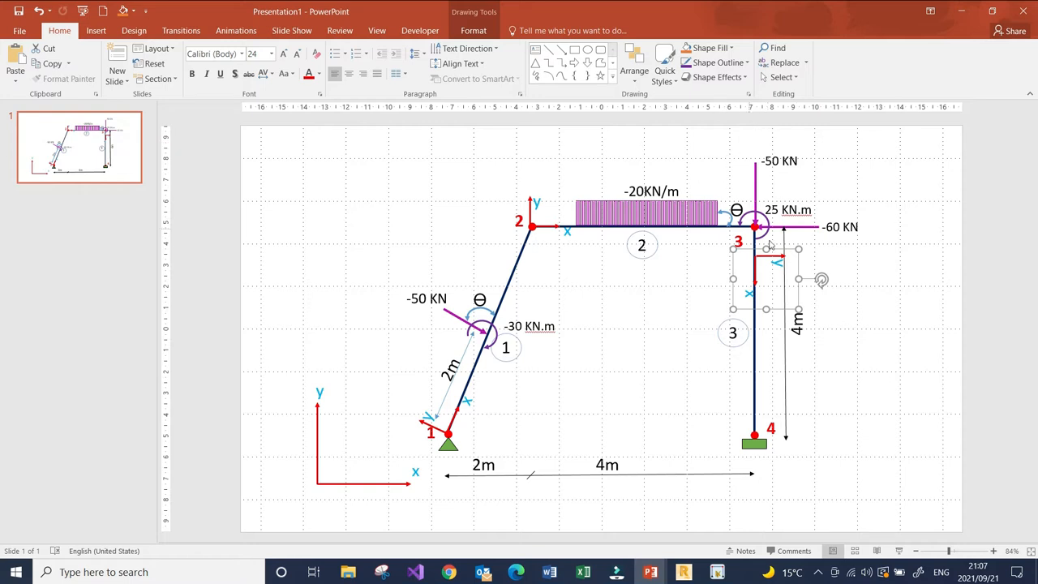
left_click(330, 483)
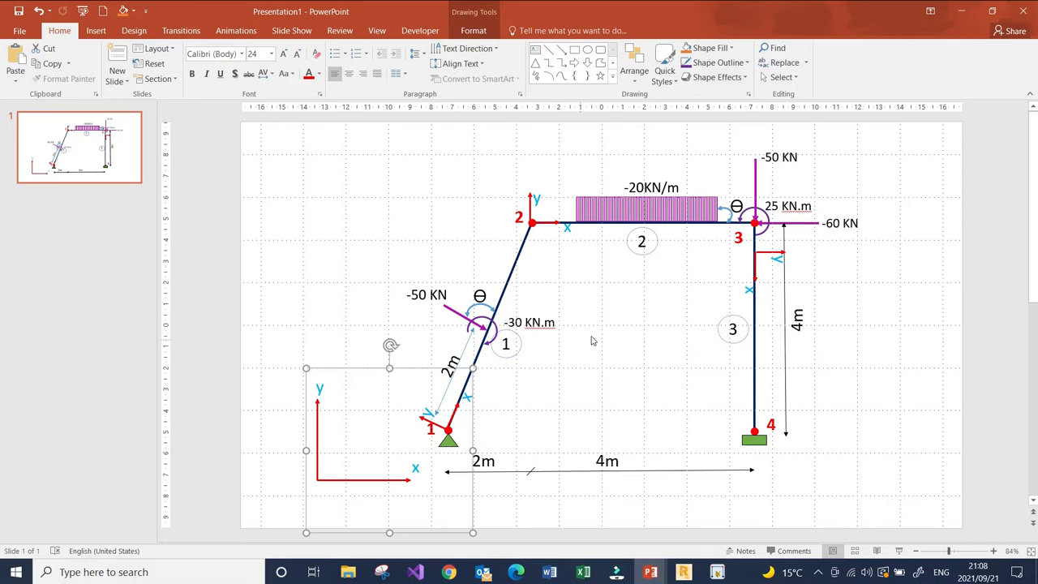
left_click(533, 203)
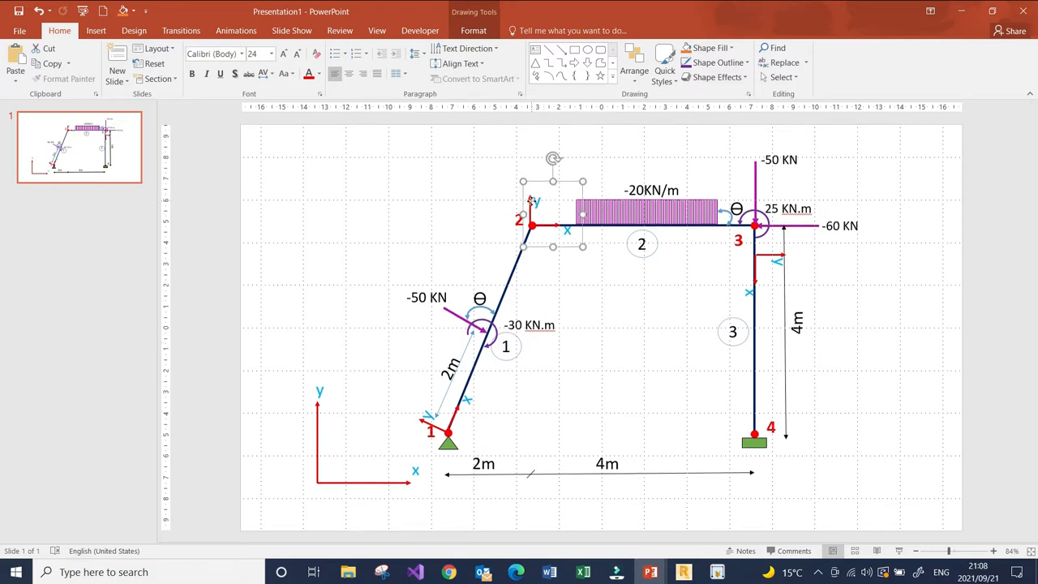
left_click(433, 423)
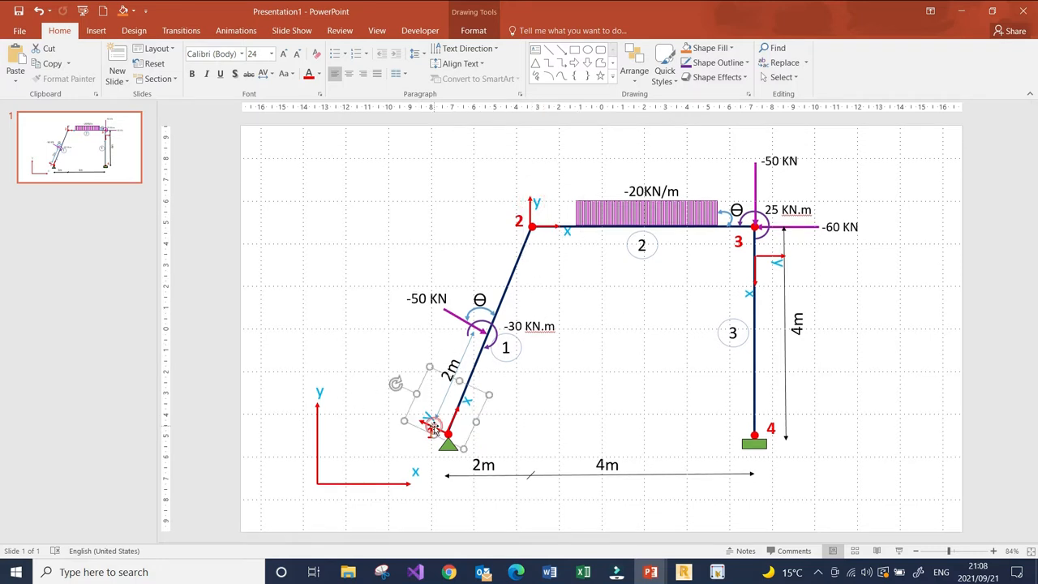
left_click(774, 261)
left_click(804, 417)
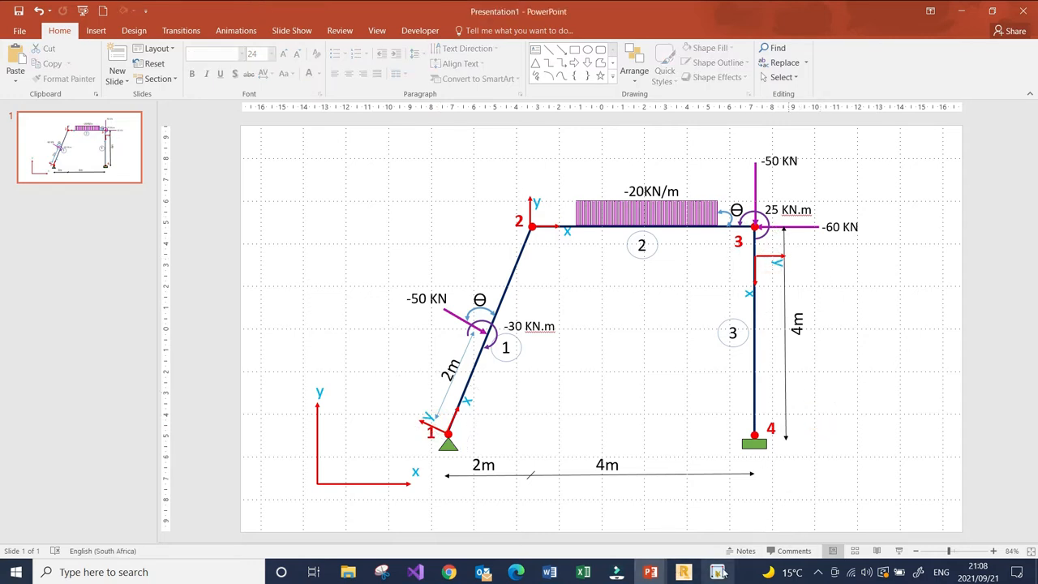
Switch to RKANALYSIS, open the Add Loads dialog and move it clear of the frame.
left_click(717, 572)
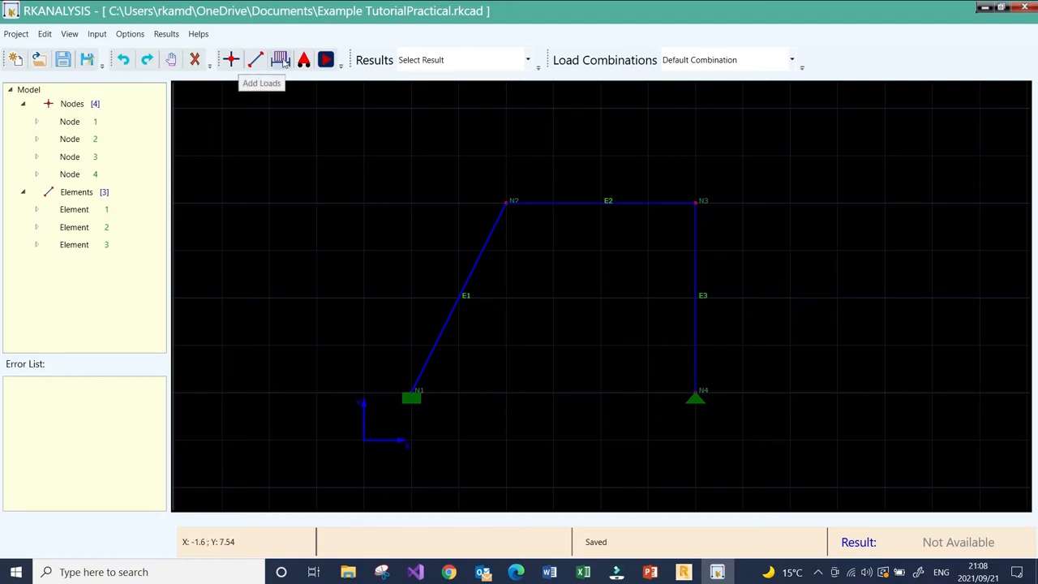
left_click(96, 35)
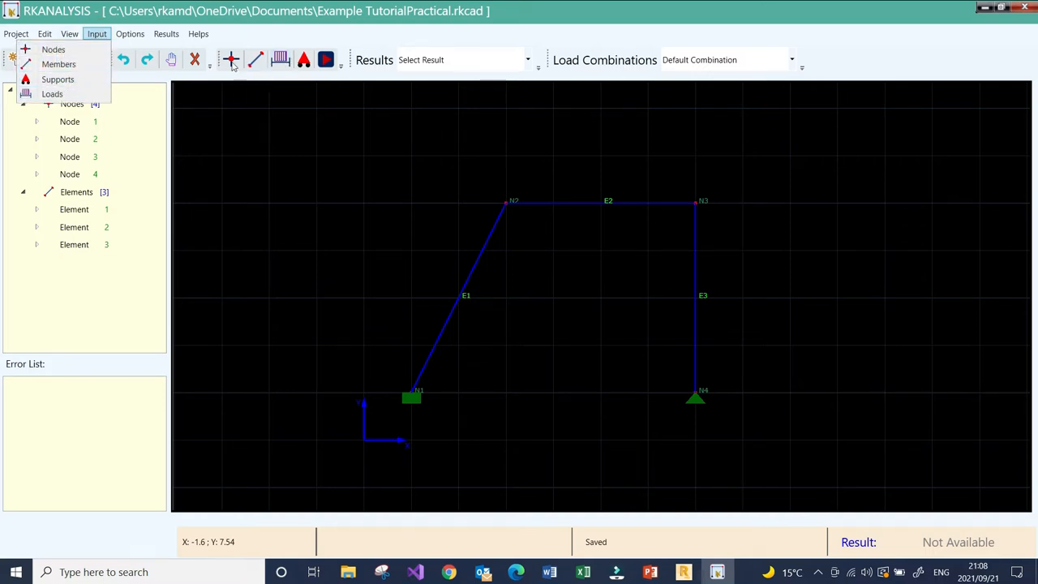
left_click(279, 60)
left_click_drag(470, 194, 811, 171)
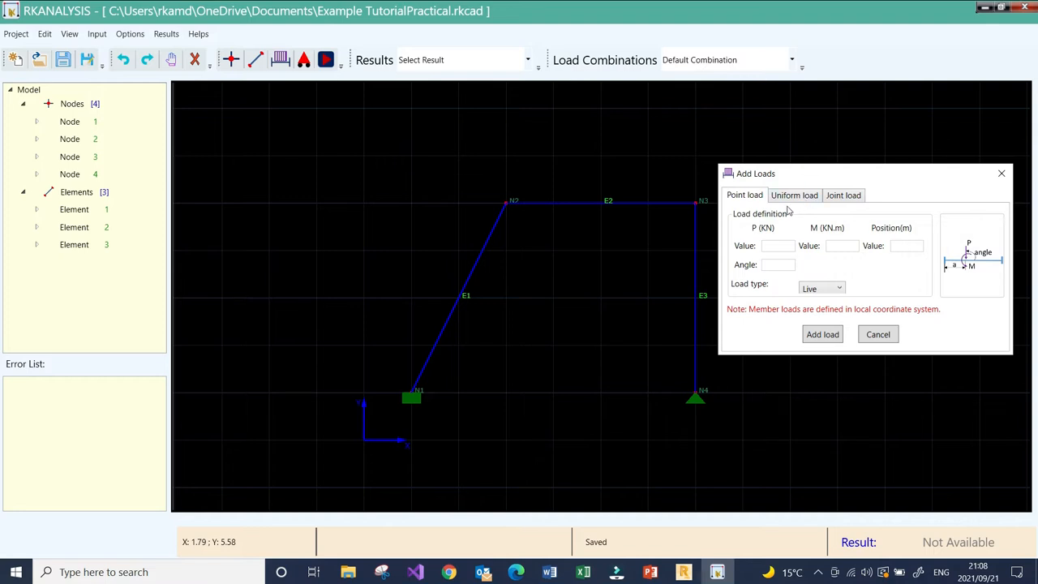
Examine the point, uniform and joint load definitions, ending on the point load, and reposition the dialog.
left_click(783, 198)
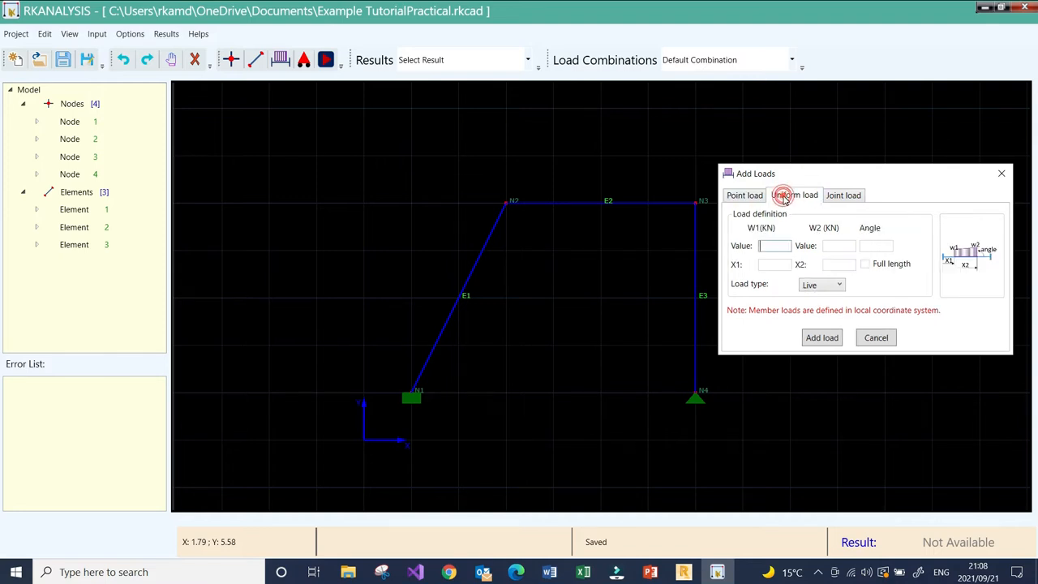
left_click(841, 197)
left_click(744, 195)
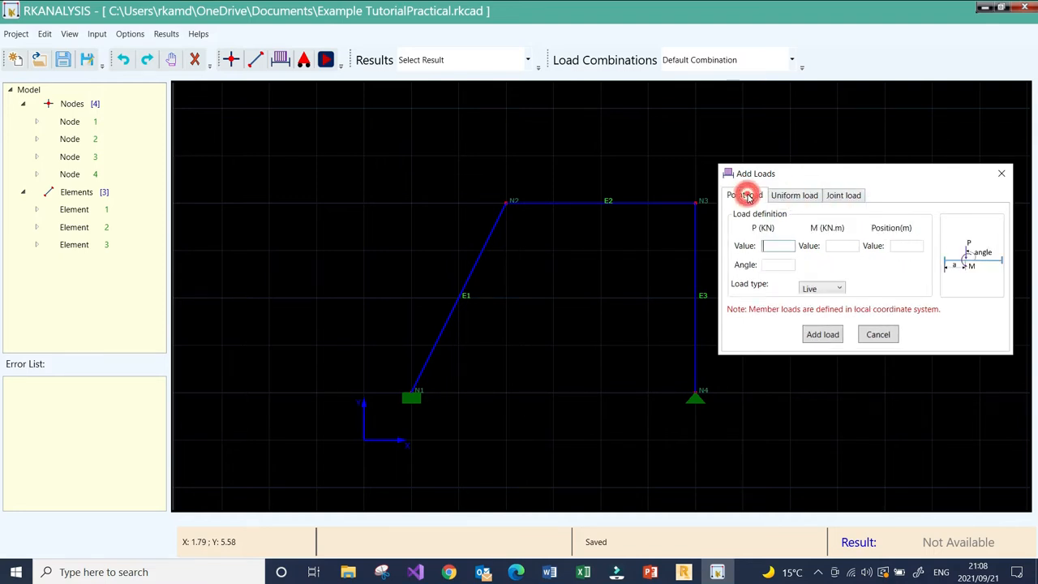
left_click(805, 198)
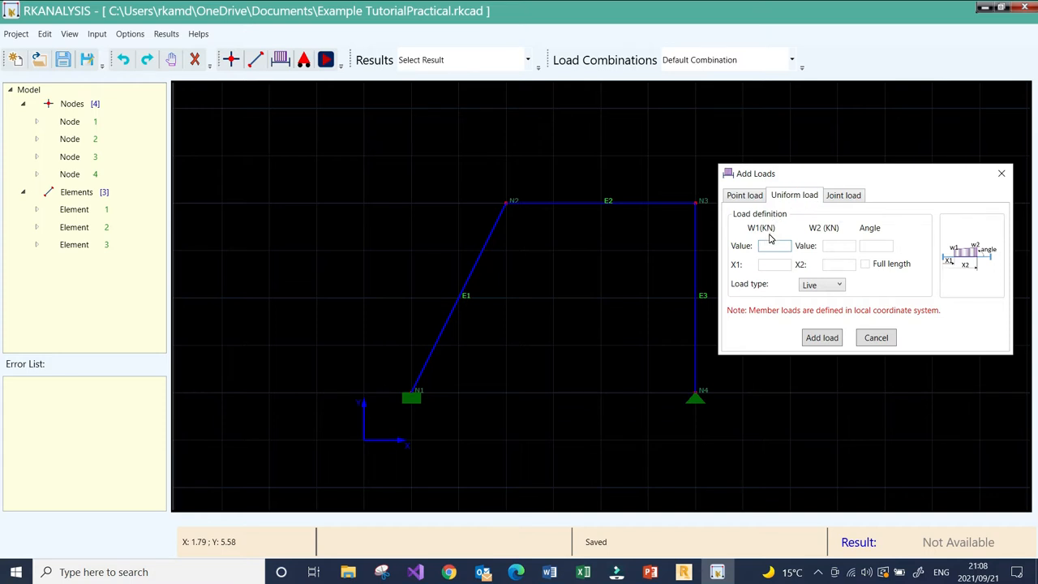
left_click(839, 199)
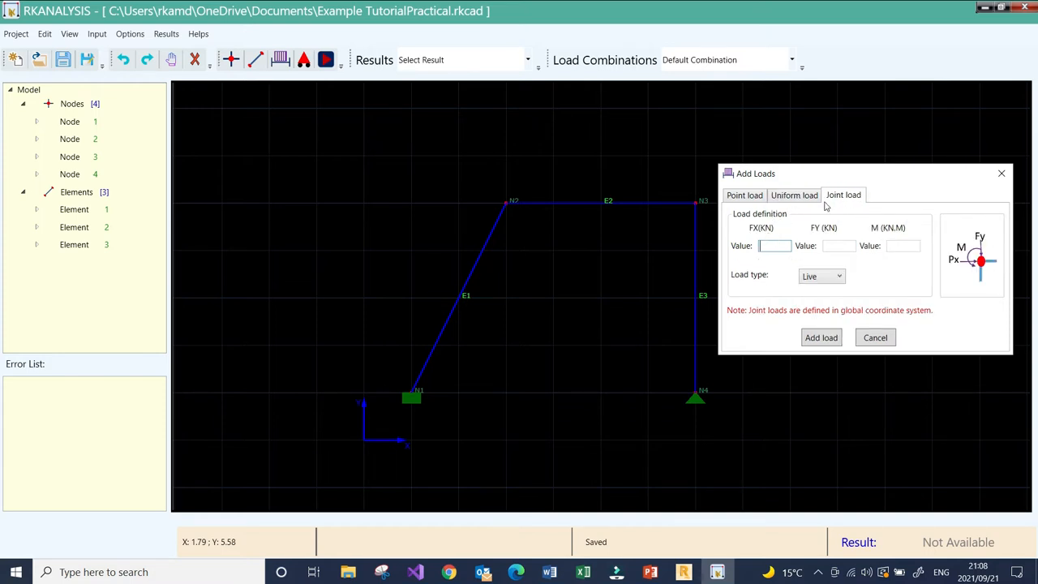
left_click(746, 195)
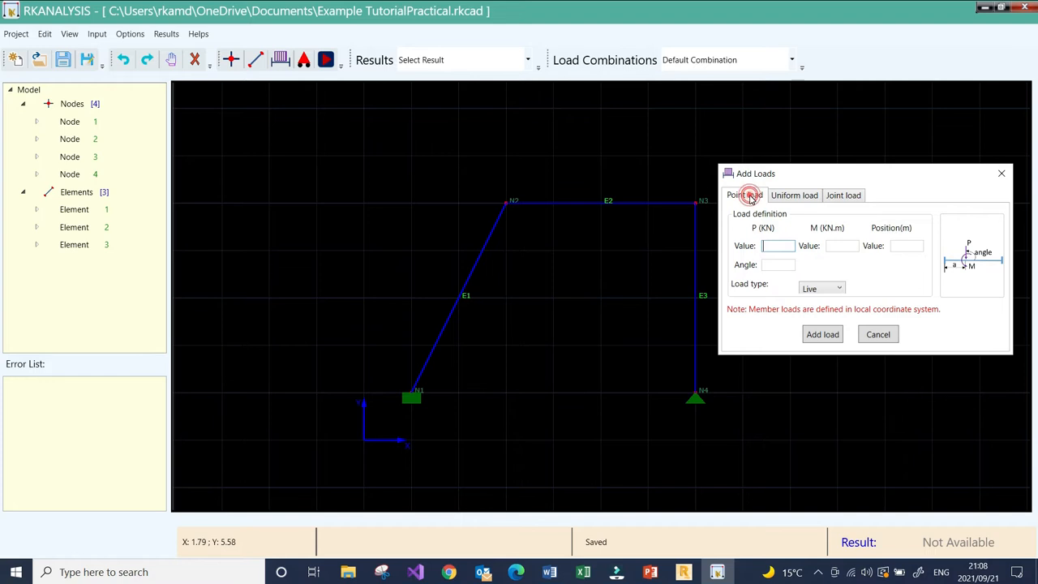
left_click_drag(818, 174, 829, 154)
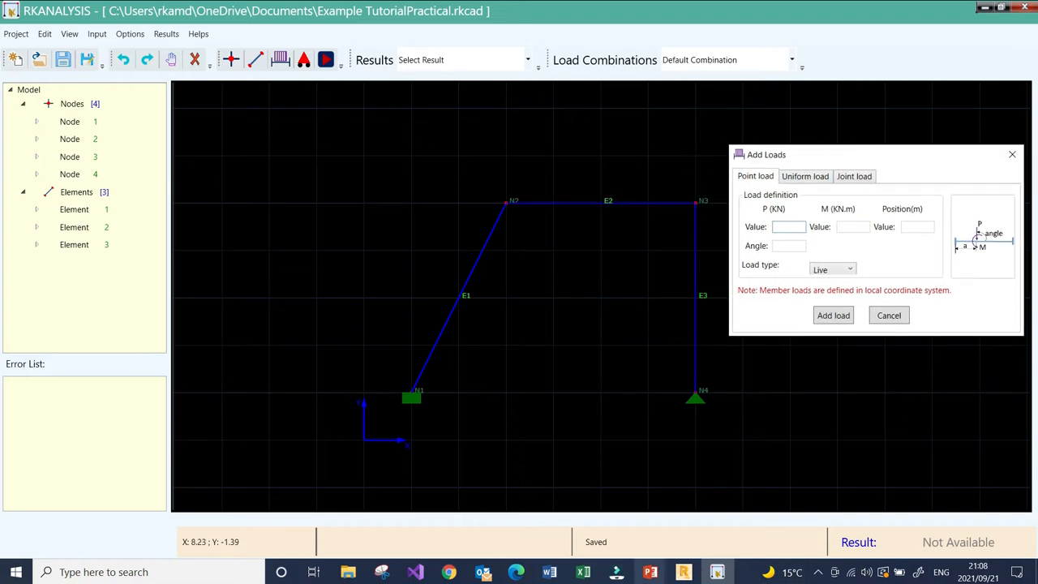
Switch to the Presentation1 slide in PowerPoint and examine the force and moment acting on member 1.
mouse_move(651, 574)
left_click(640, 511)
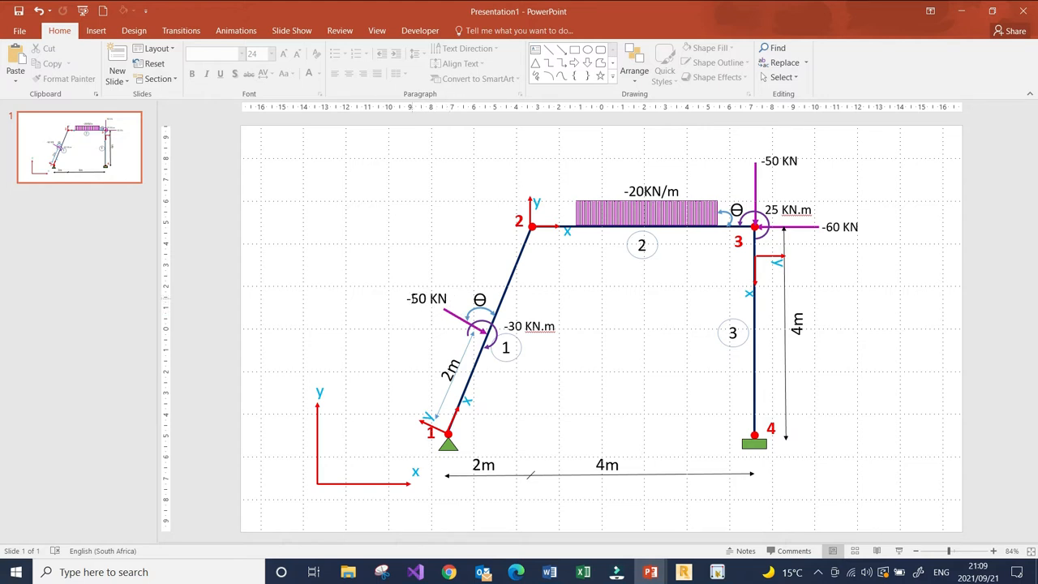
left_click(426, 299)
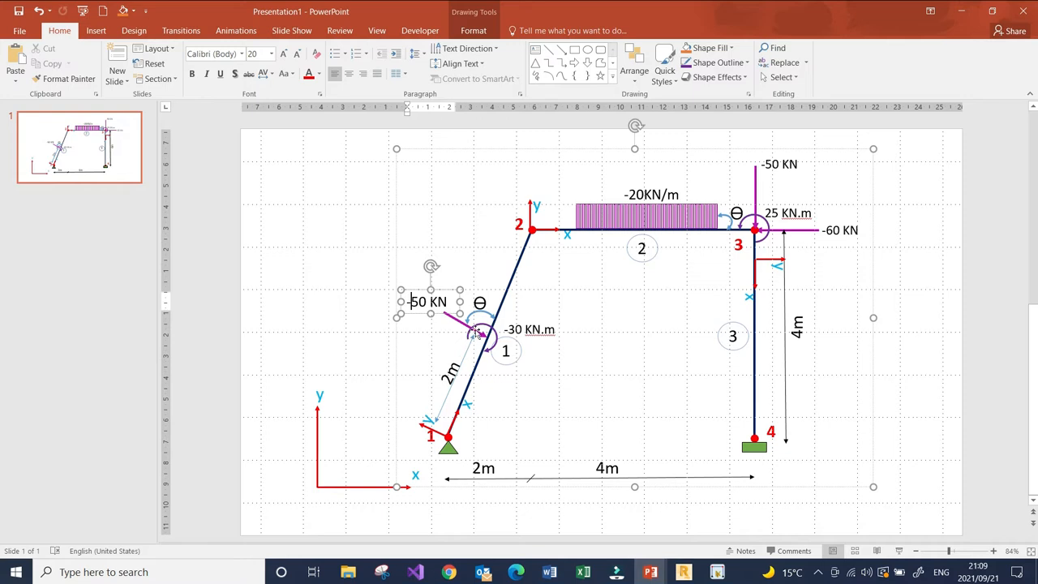
left_click(439, 324)
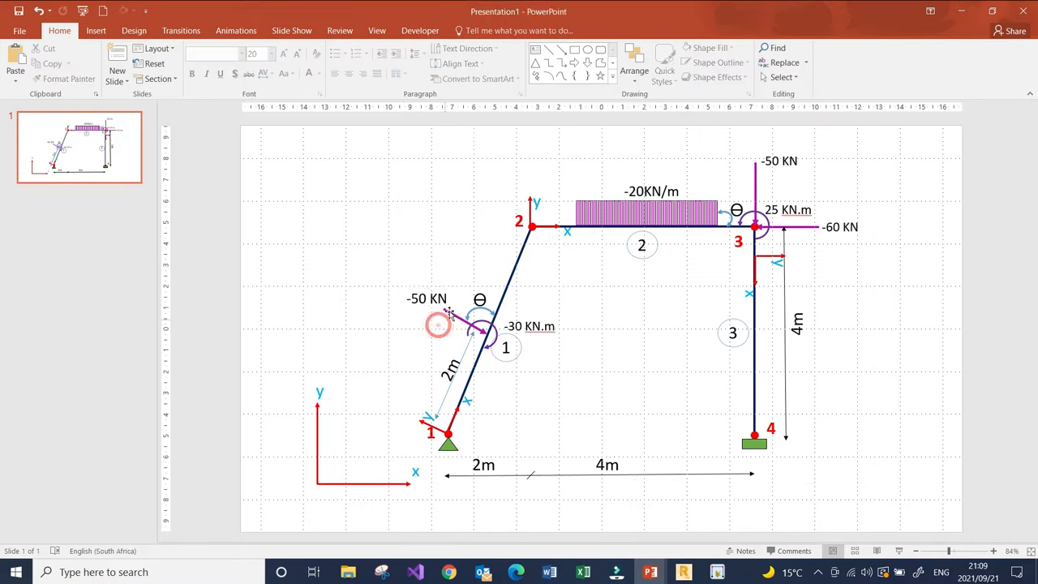
left_click(492, 334)
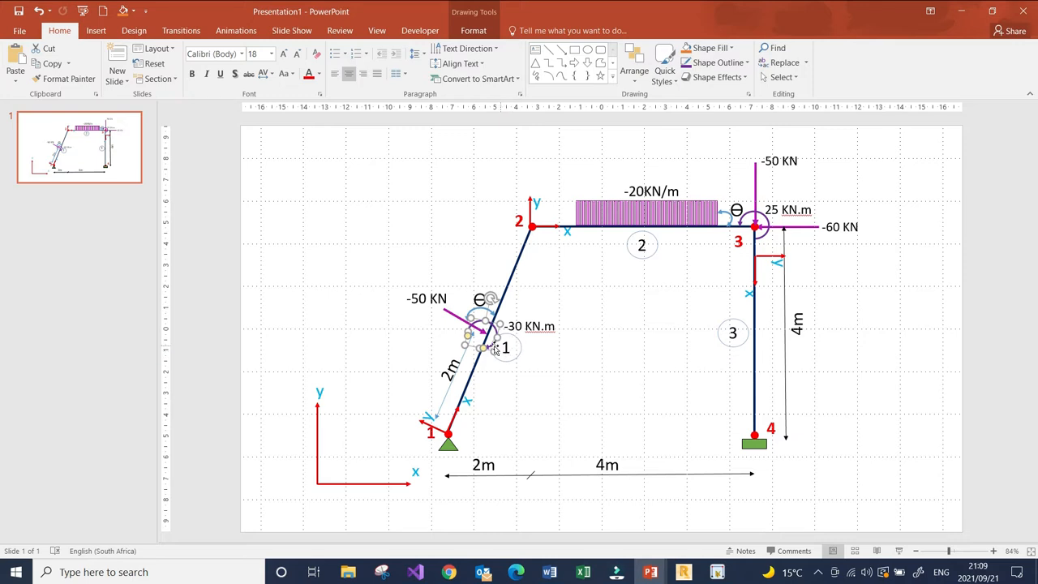
left_click(533, 353)
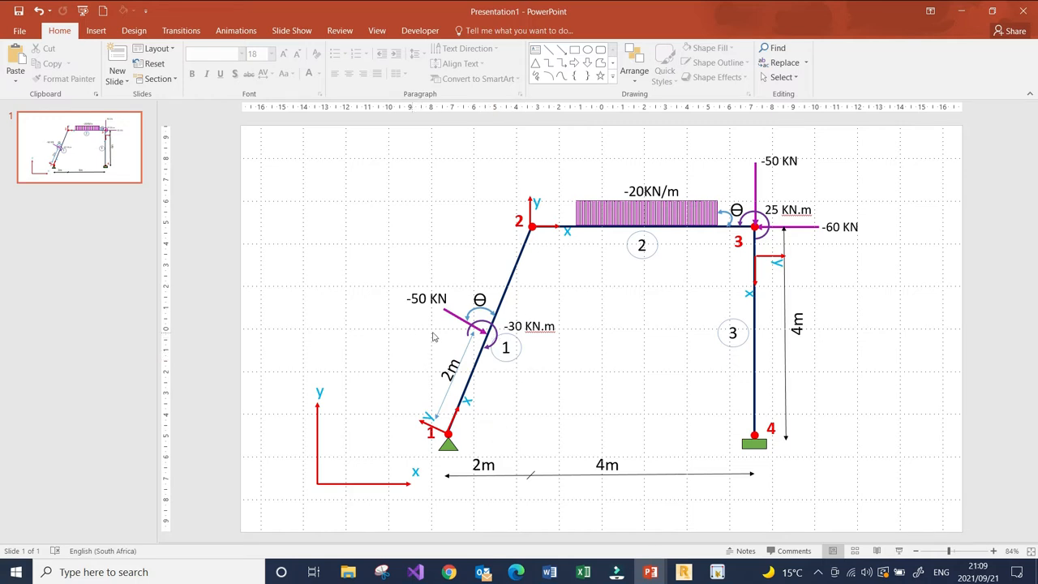
Switch to RKANALYSIS and set the point load's force P to -50 kN and its moment M to -30 kN.m.
left_click(717, 573)
left_click_drag(869, 154, 857, 144)
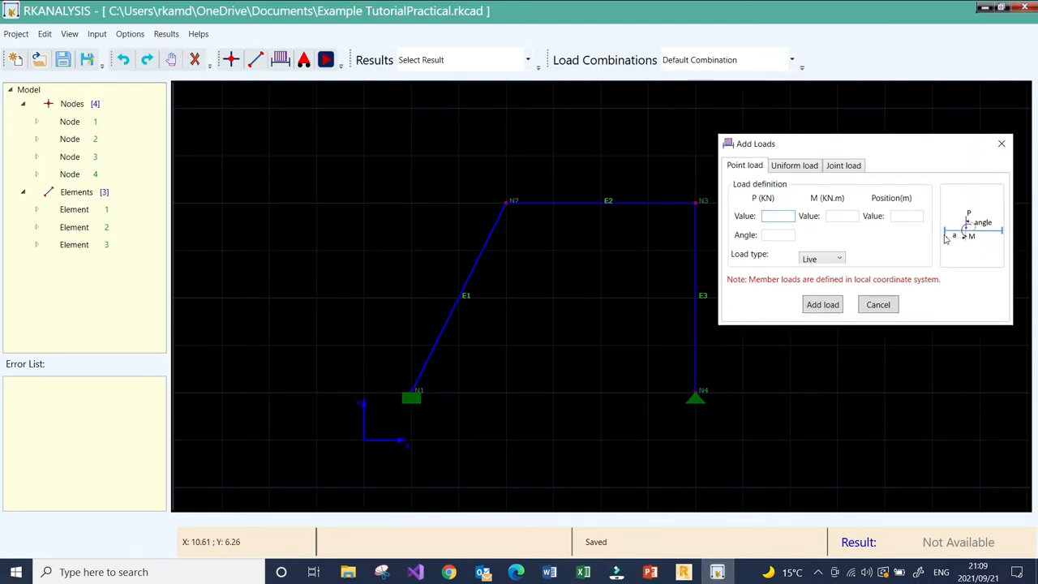
left_click(771, 216)
left_click(829, 216)
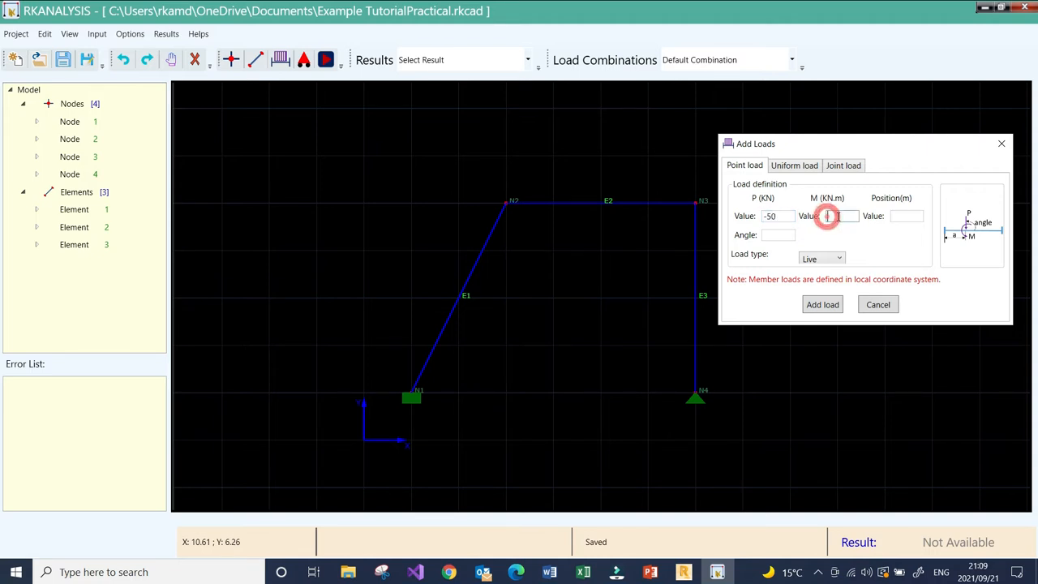
mouse_move(650, 571)
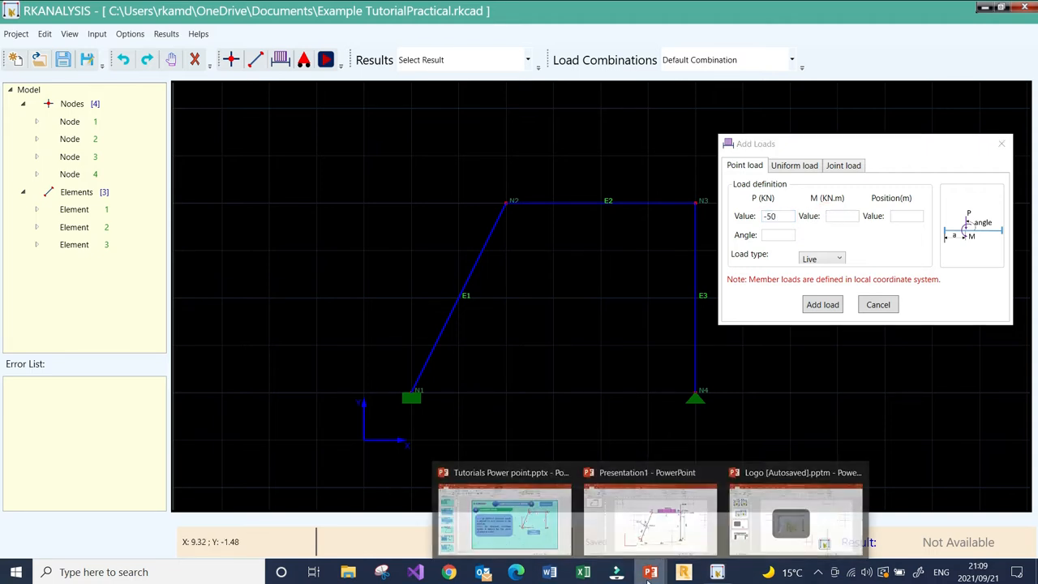
mouse_move(622, 543)
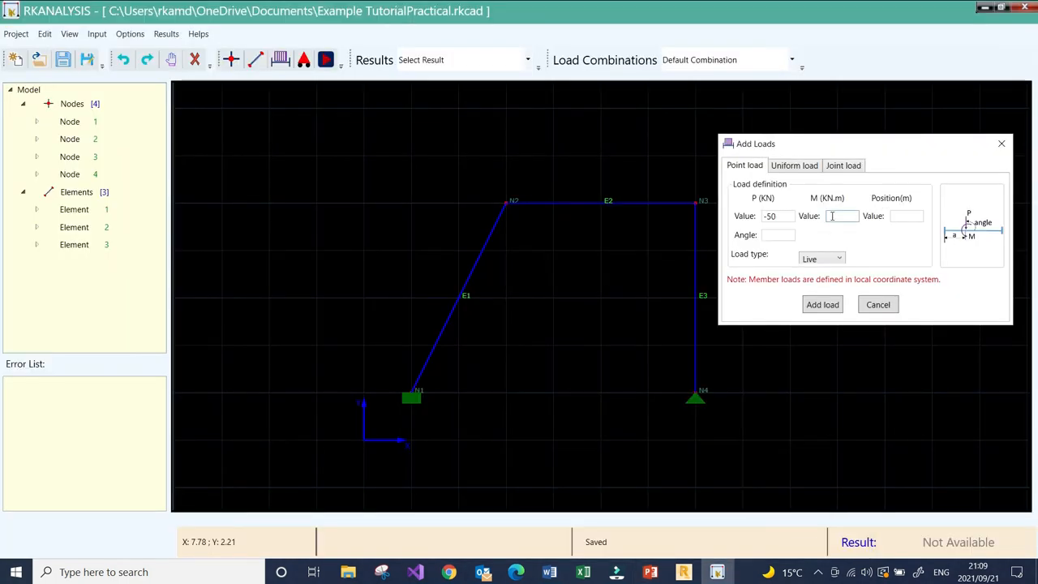
Check the load's distance from node 1 on the PowerPoint slide and set its position to 2 m in RKANALYSIS.
left_click(900, 215)
left_click(650, 571)
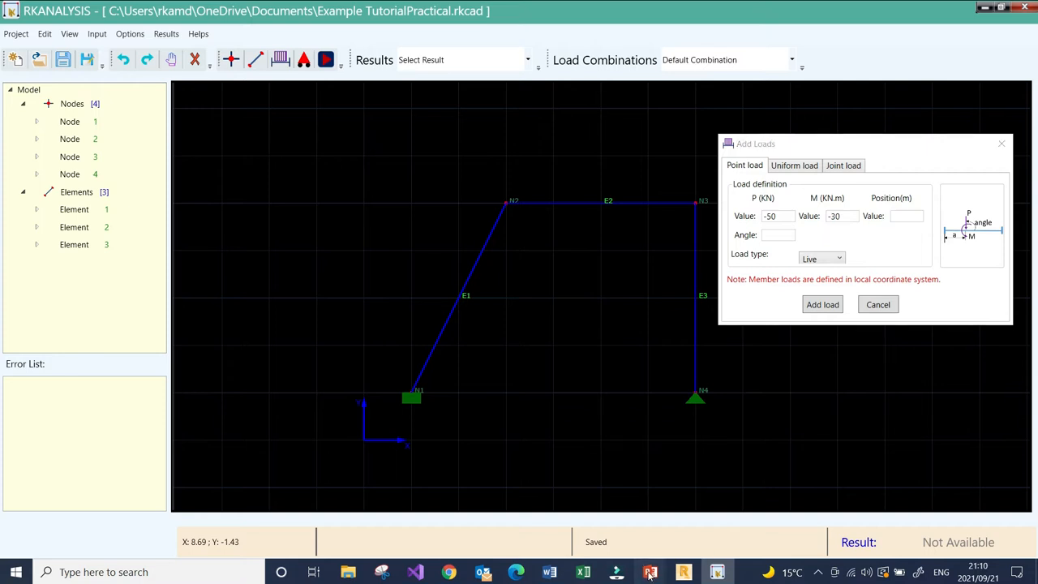
left_click(652, 509)
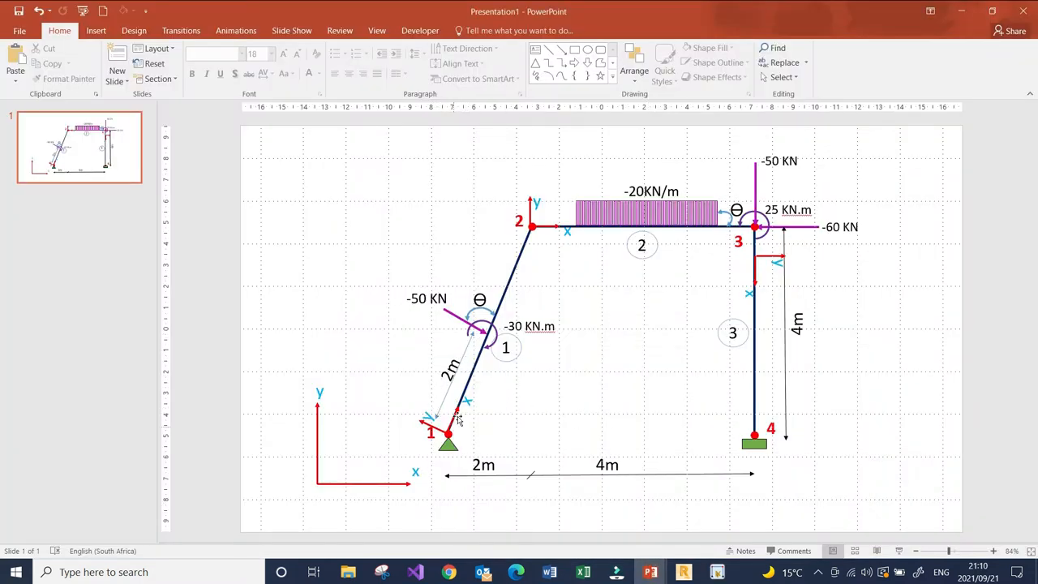
left_click(717, 571)
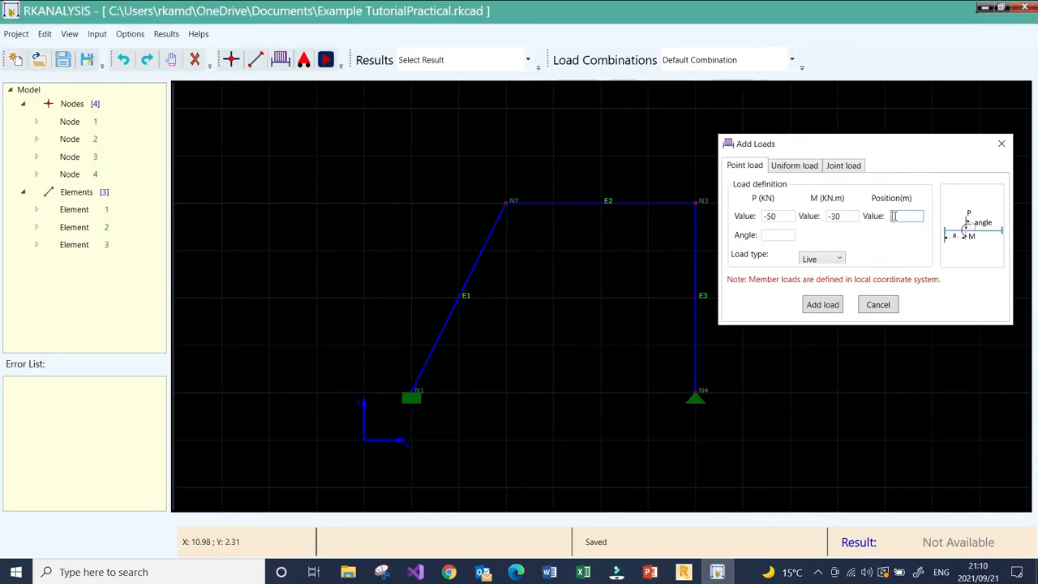
Check the load's angle on the PowerPoint slide, set it to 90 in RKANALYSIS, and return to the slide.
left_click(777, 234)
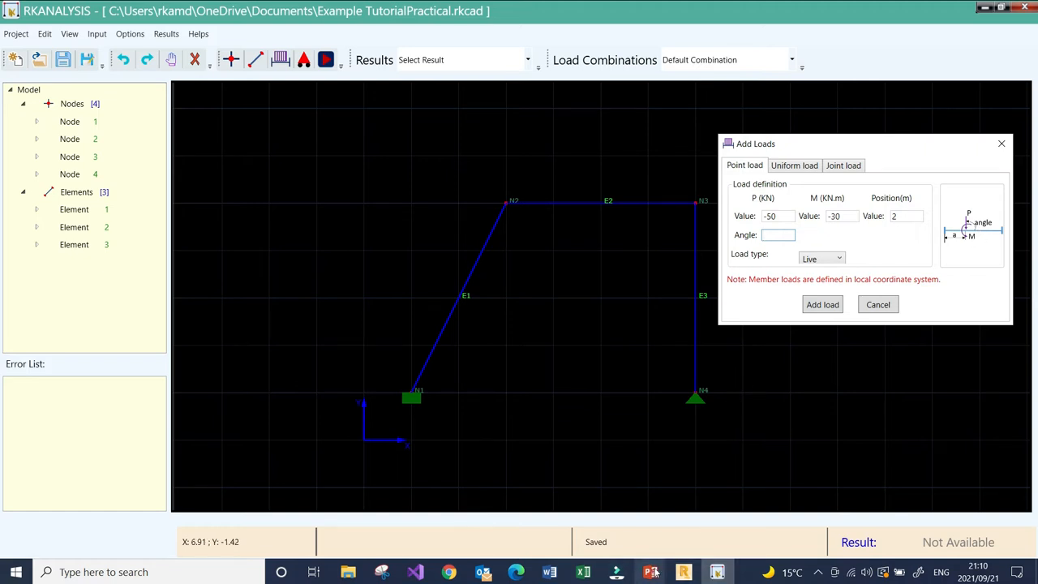
left_click(717, 572)
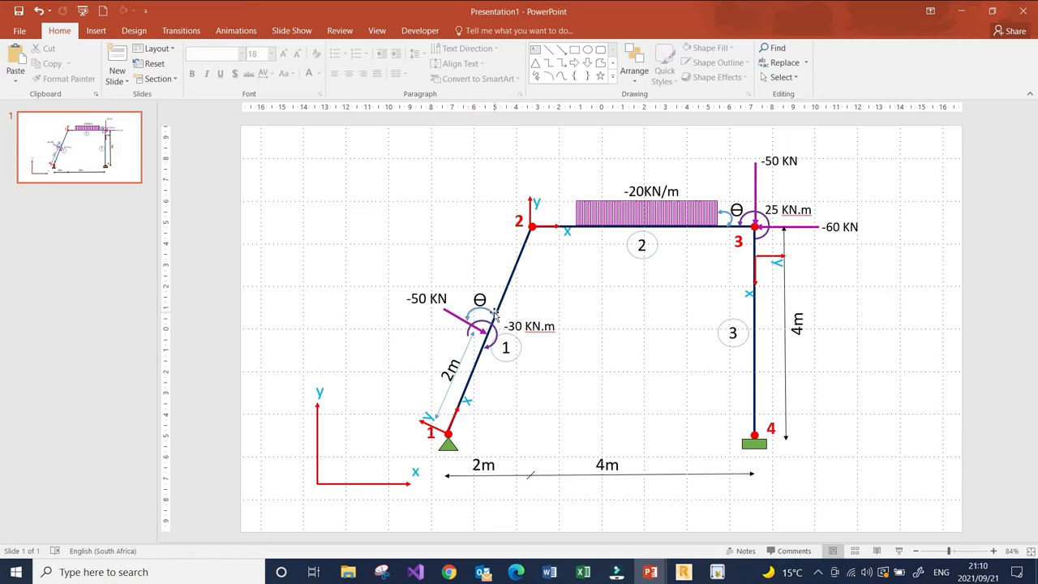
left_click(716, 571)
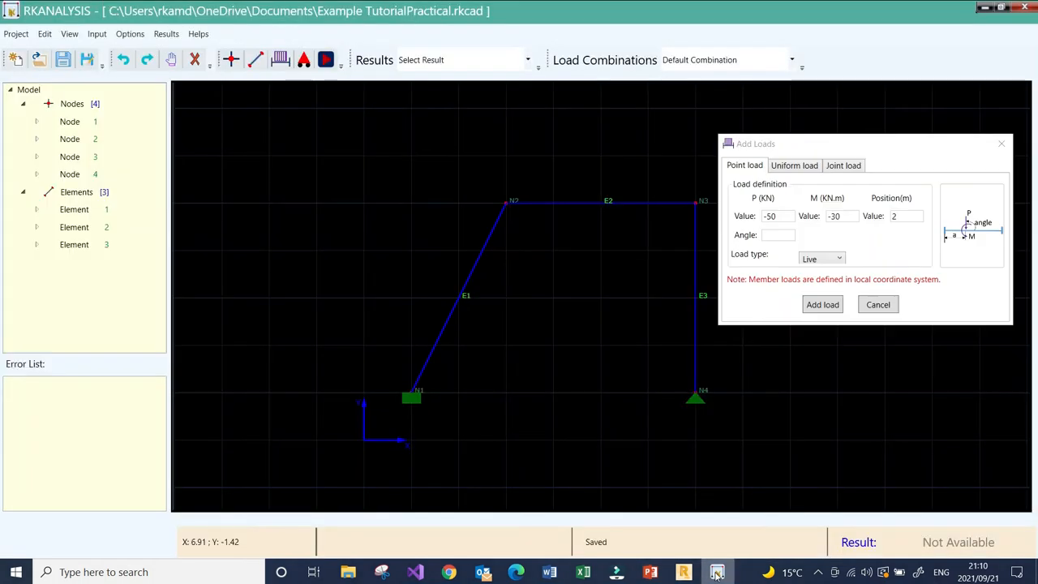
left_click(772, 235)
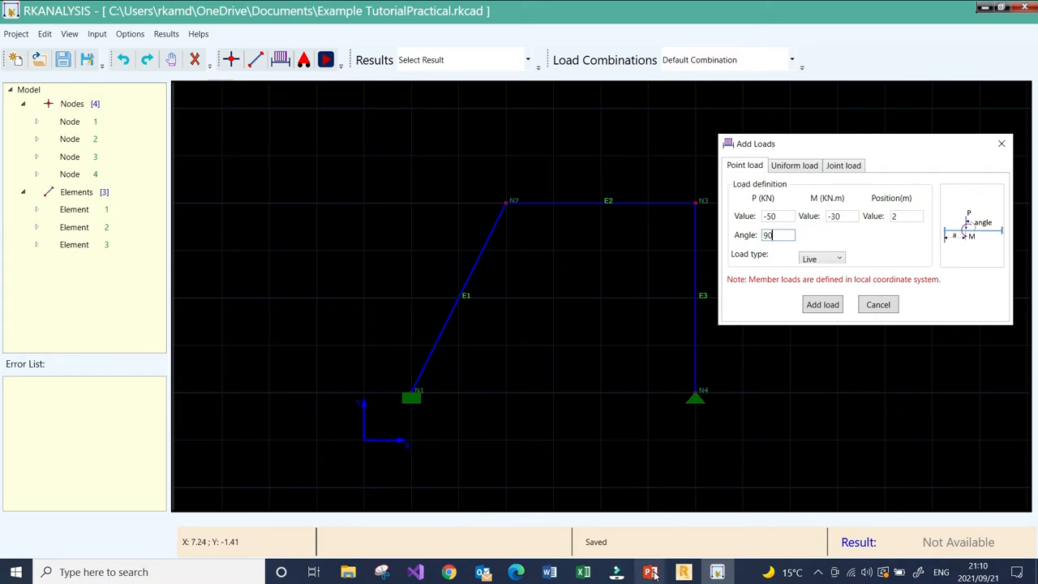
mouse_move(654, 573)
left_click(670, 542)
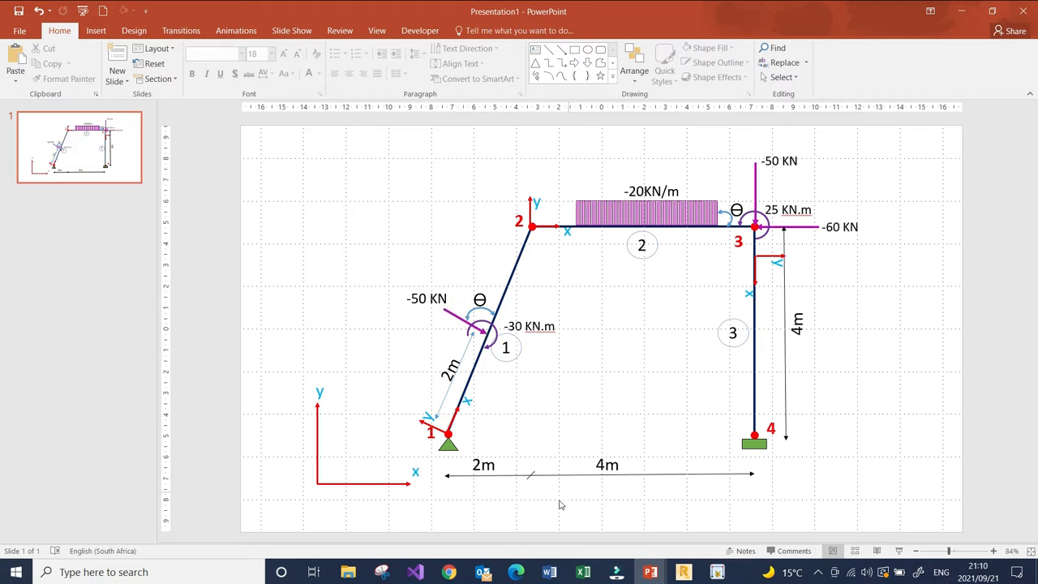
Switch back to RKANALYSIS, set the point load's type to Live and apply the load to member E1.
mouse_move(653, 573)
mouse_move(733, 523)
left_click(717, 572)
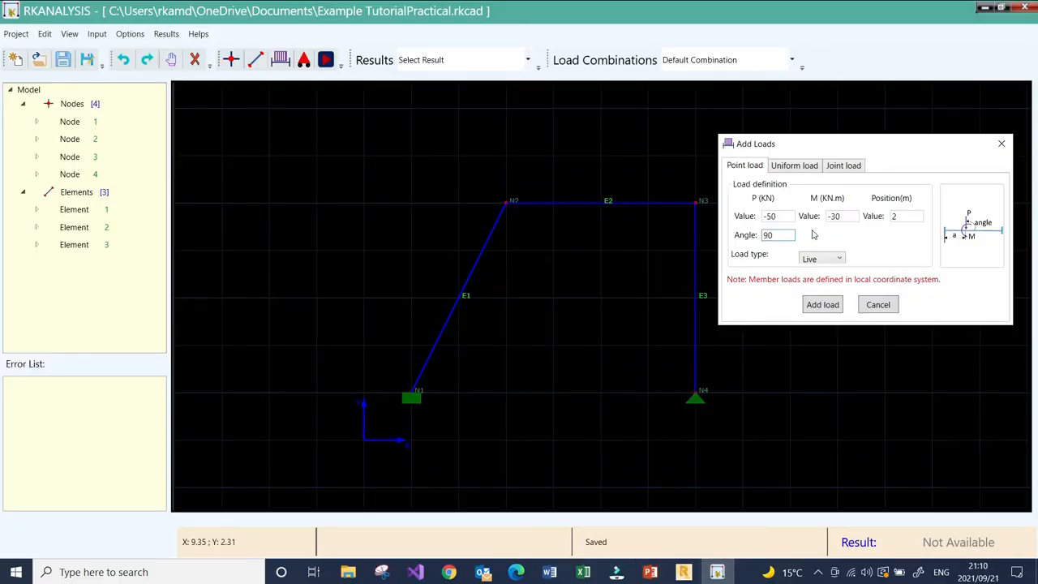
left_click(841, 258)
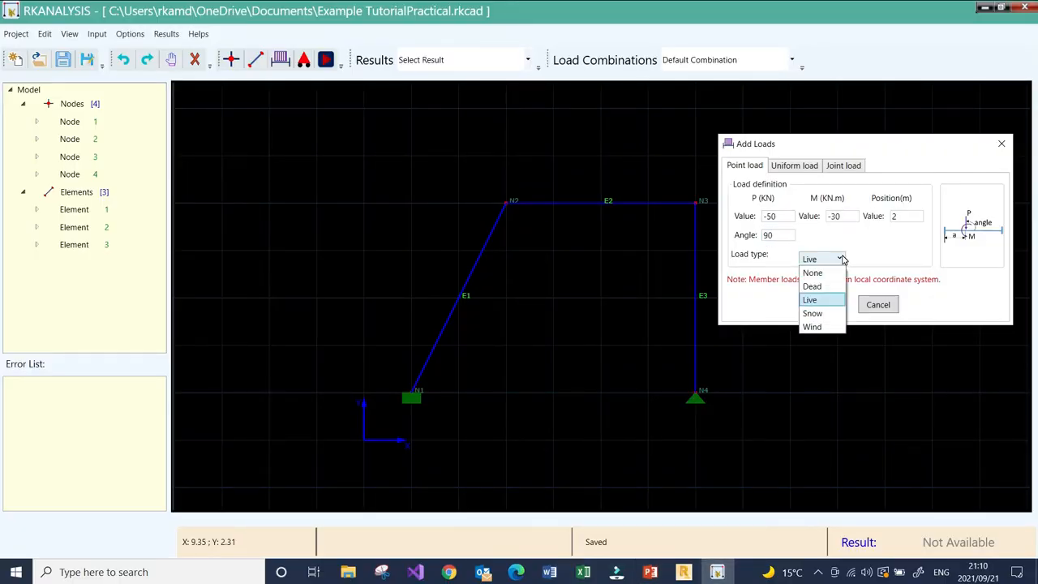
left_click(811, 300)
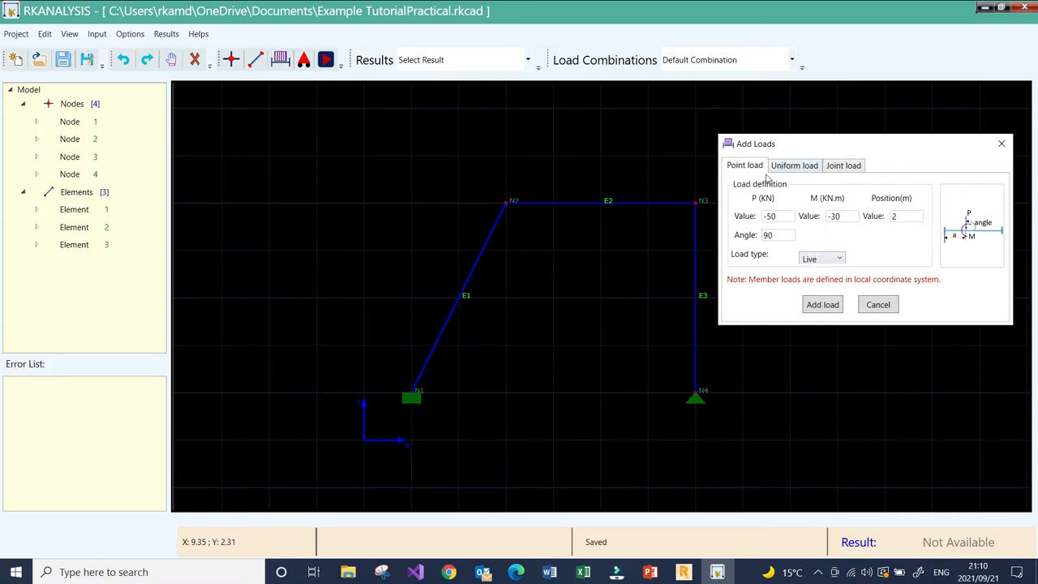
left_click(819, 305)
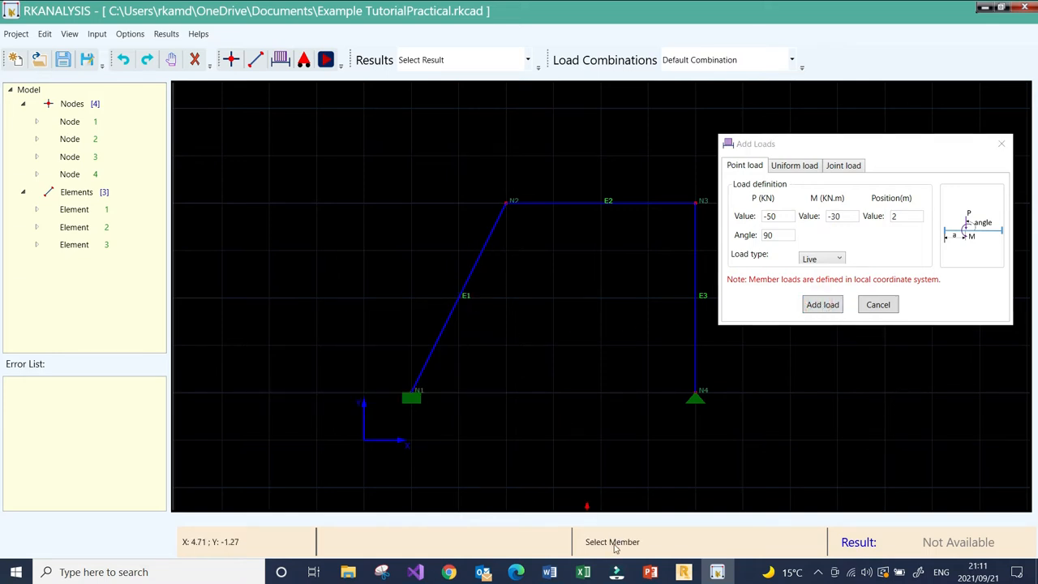
left_click(466, 300)
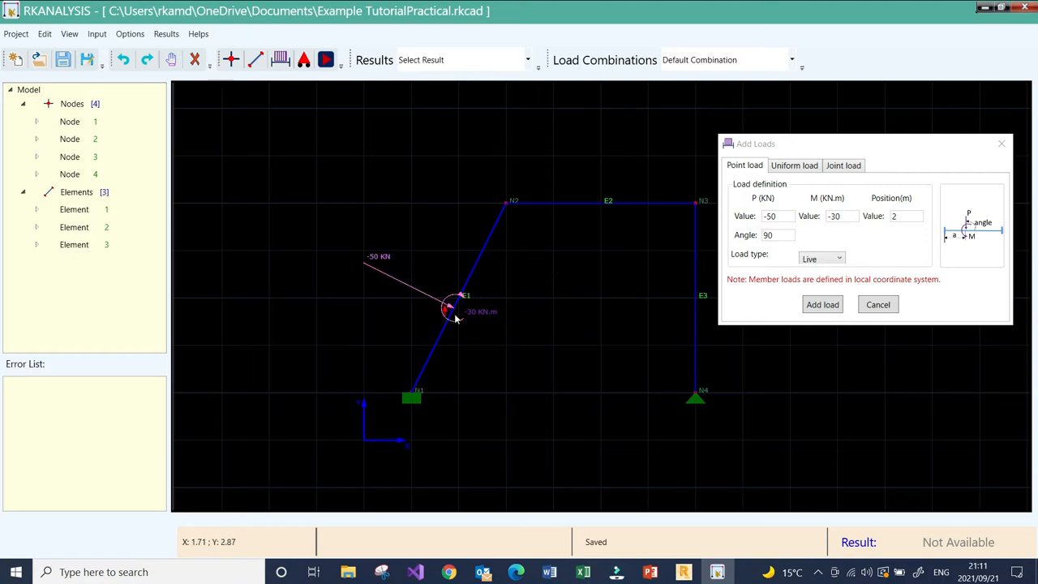
mouse_move(451, 323)
Start a uniform load definition, then switch to the Presentation1 slide in PowerPoint and examine the distributed load on member 2.
left_click(794, 166)
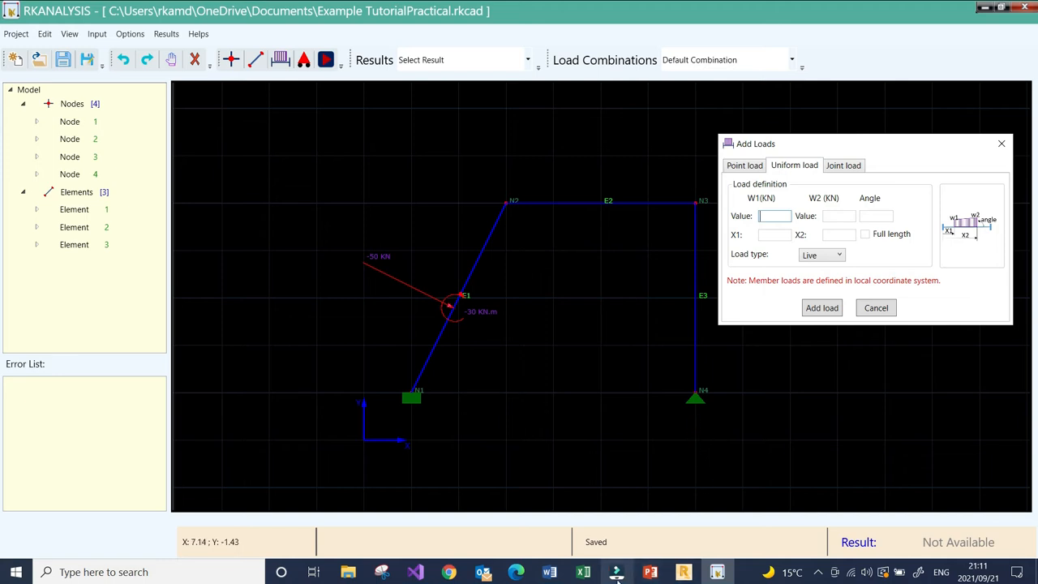
left_click(649, 572)
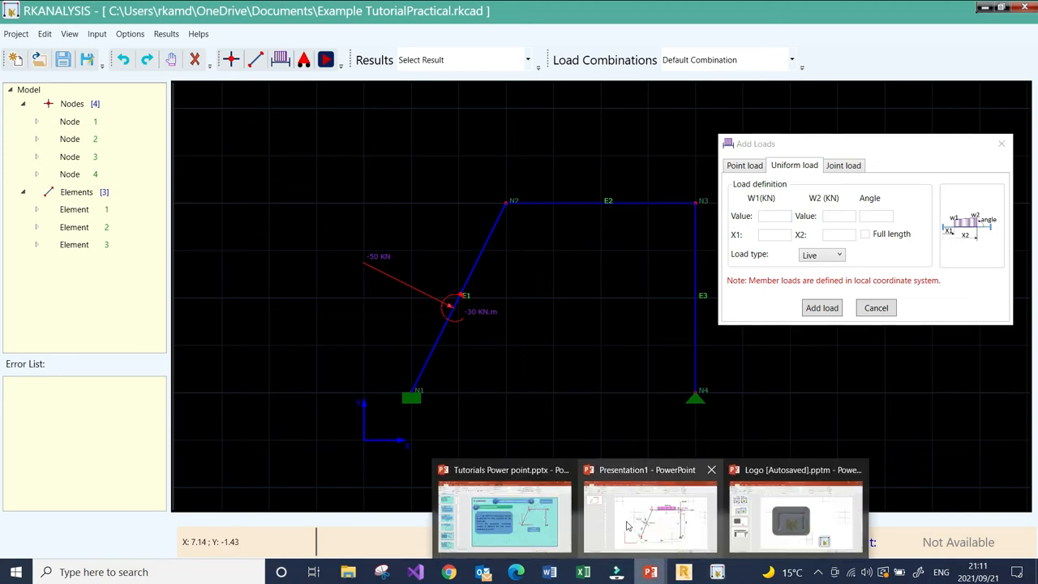
left_click(626, 526)
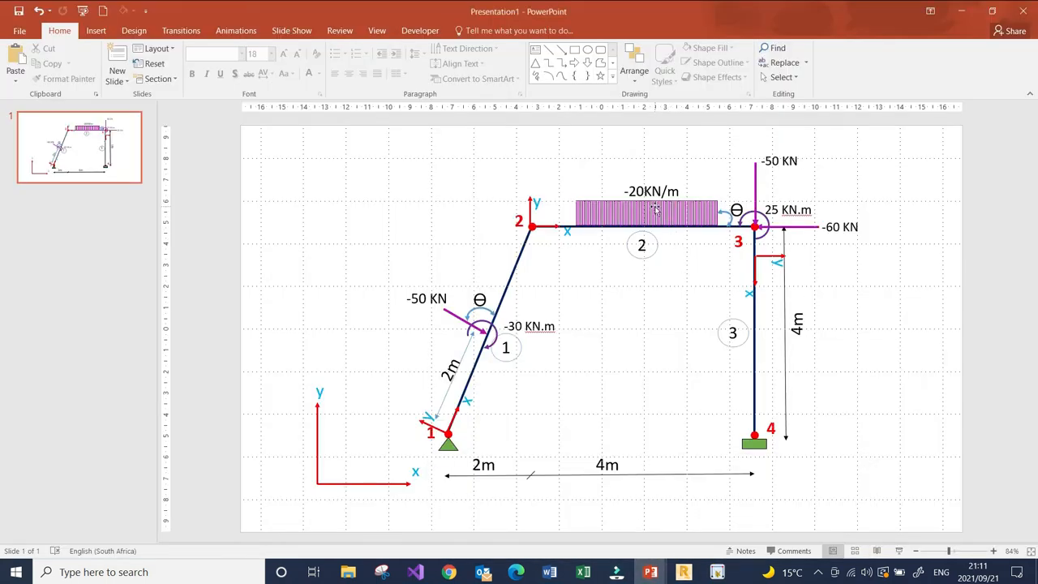
left_click(655, 210)
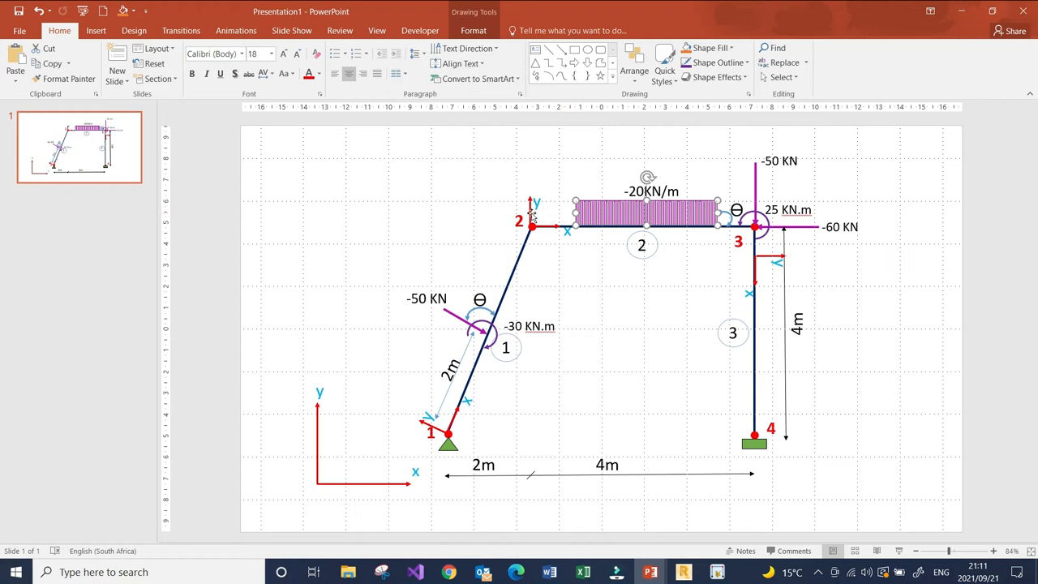
Draw a horizontal arrow line on the slide from node 2 to the start of the distributed load.
left_click(562, 53)
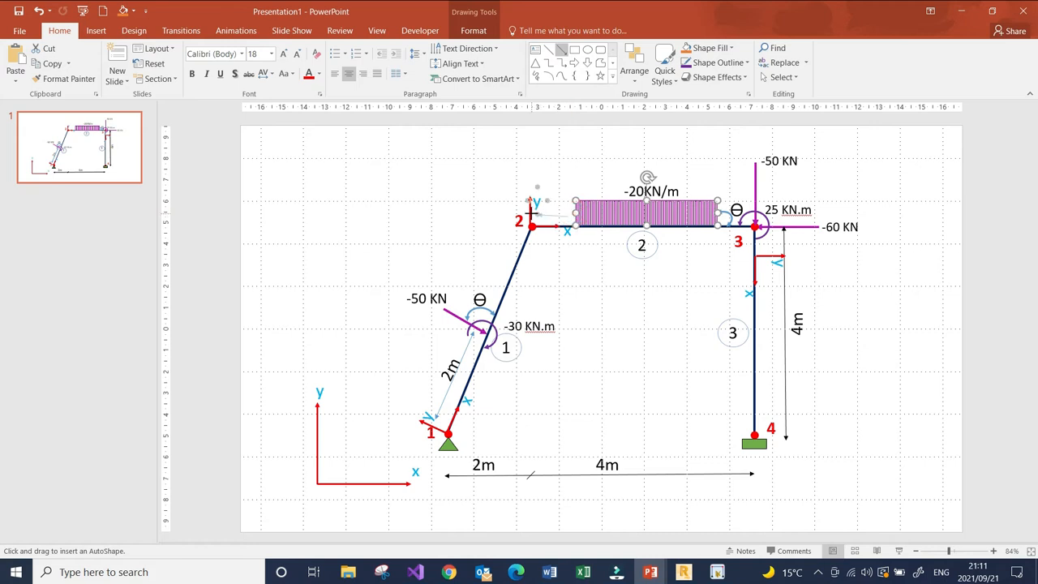
left_click_drag(531, 217, 569, 217)
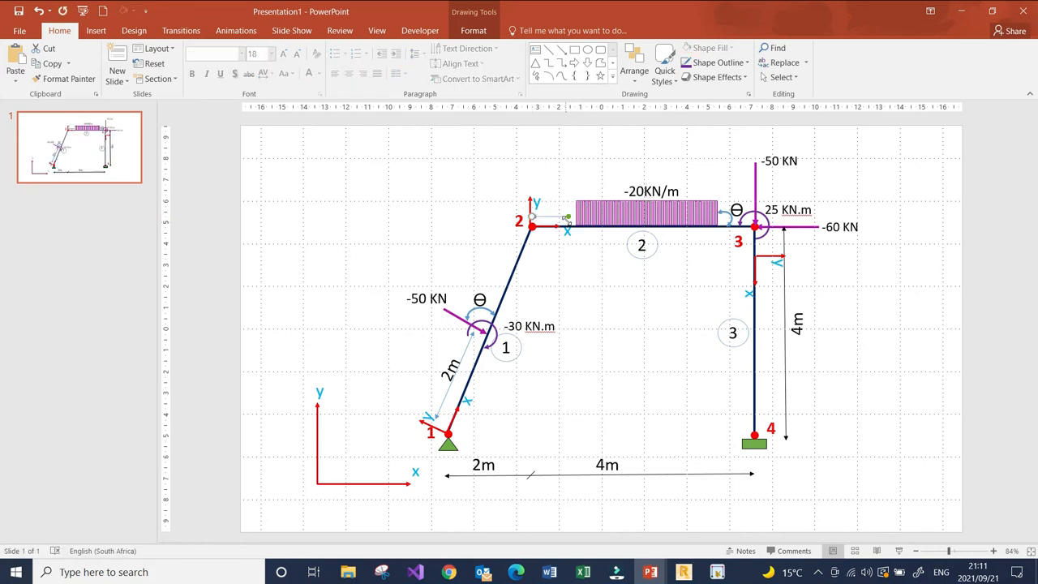
key("Escape")
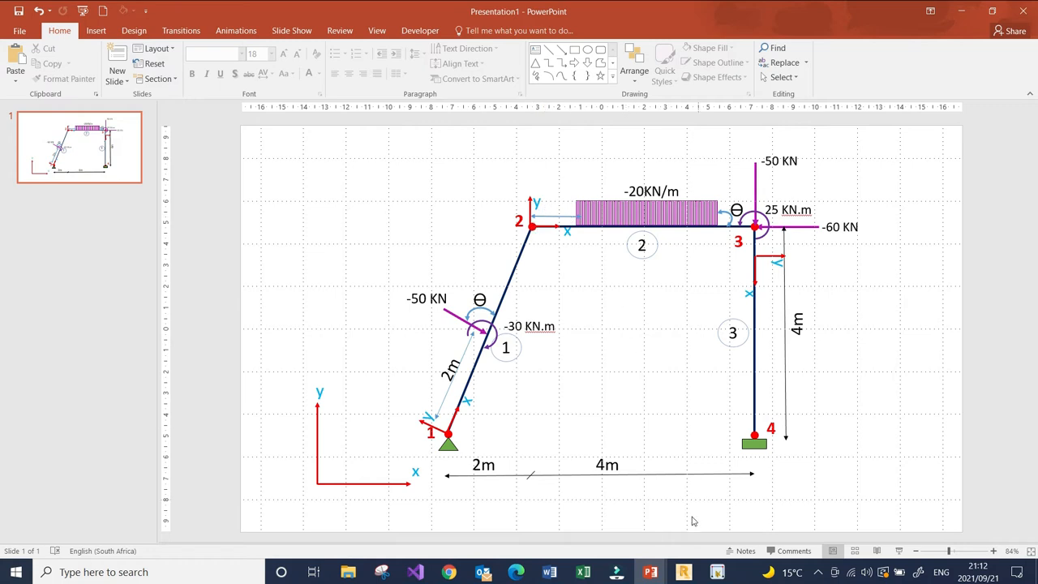
Switch to RKANALYSIS and set the uniform load's W1 and W2 to -20 and its angle to 90.
left_click(716, 572)
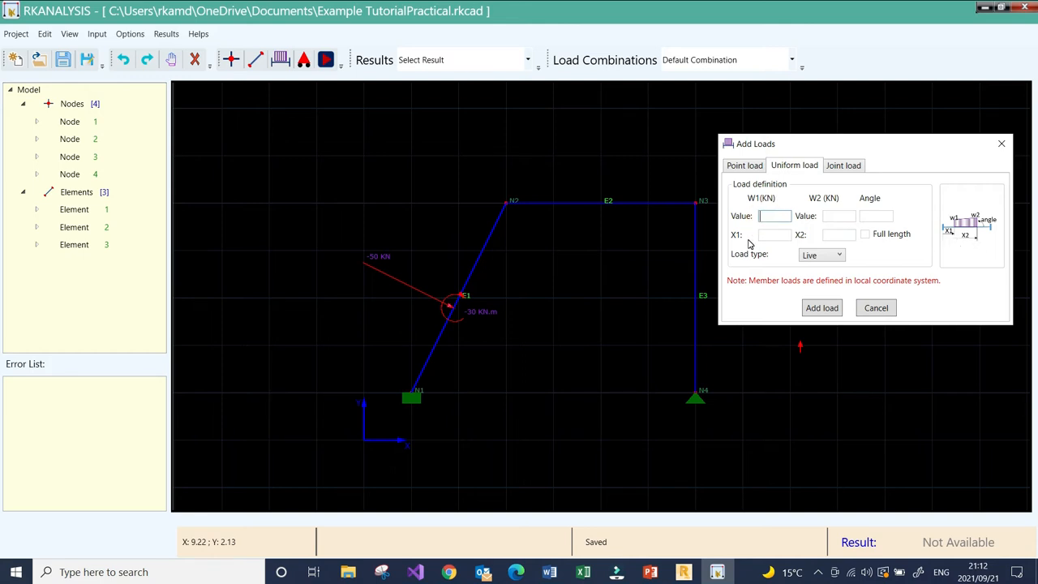
left_click(768, 214)
left_click(843, 217)
left_click(880, 218)
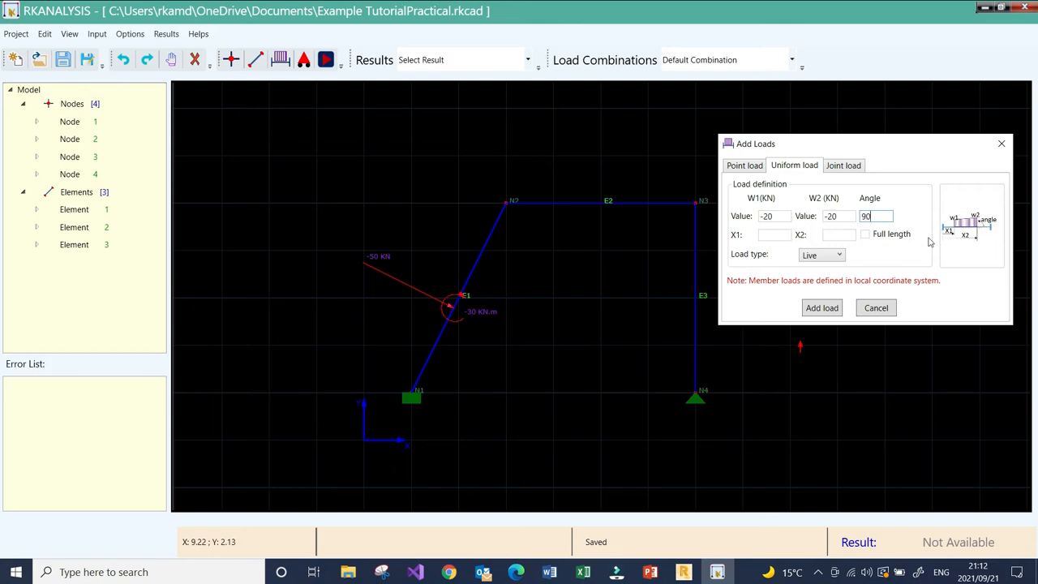
left_click(765, 235)
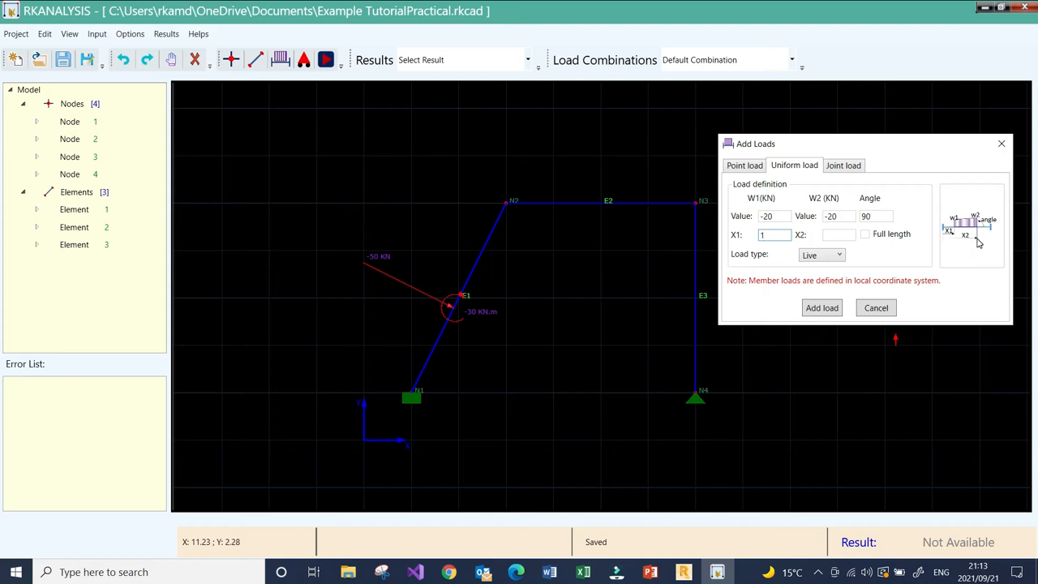
left_click(829, 233)
left_click(865, 235)
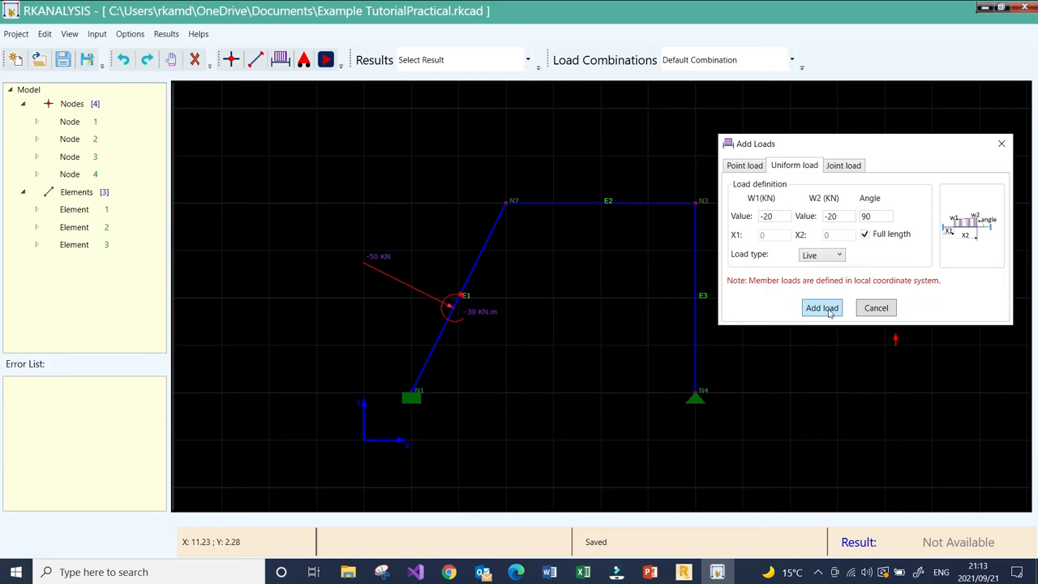
left_click(864, 234)
Set the uniform load's X1 to 1 and X2 to 3, keeping the load type Live.
double_click(771, 235)
type("1")
key("Tab")
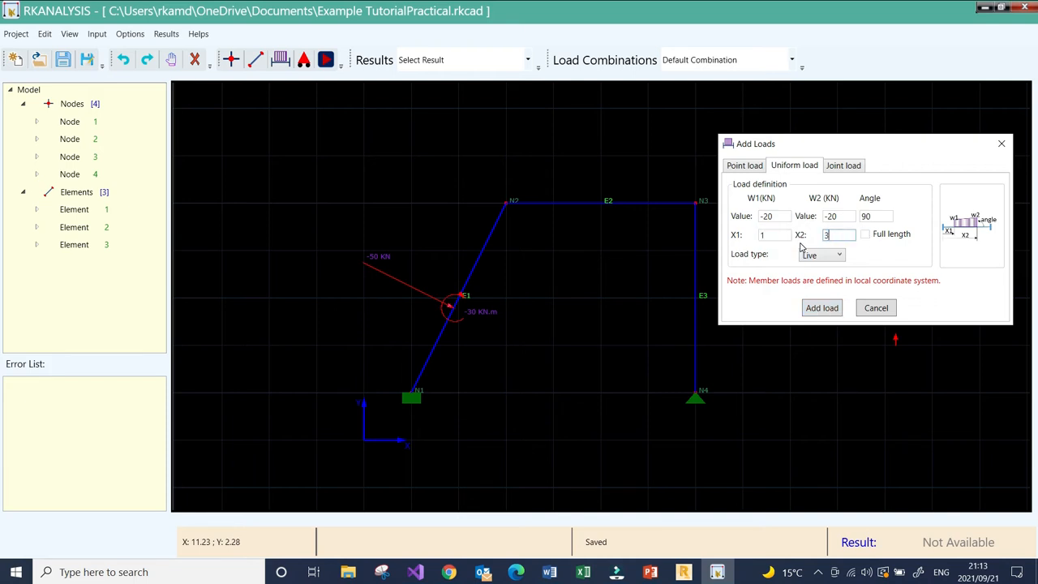
left_click(840, 255)
left_click(840, 256)
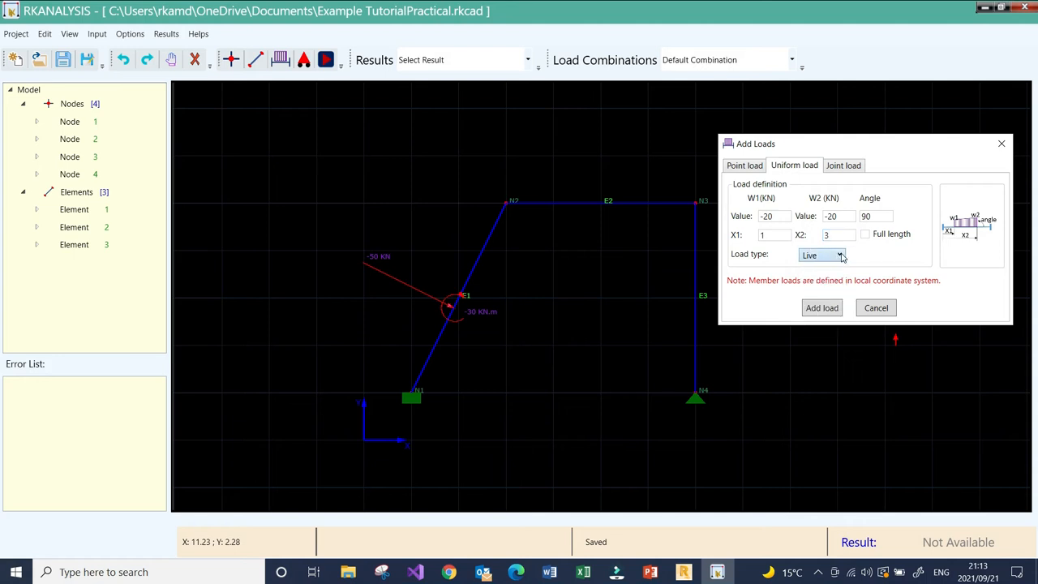
Apply the uniform load to member E2 and save the project.
left_click(831, 309)
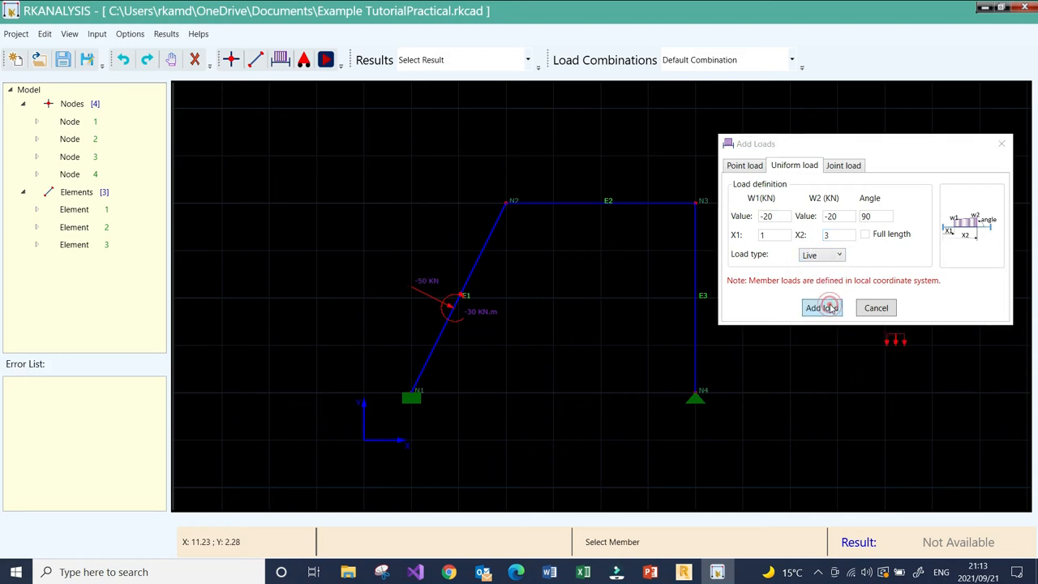
left_click(619, 209)
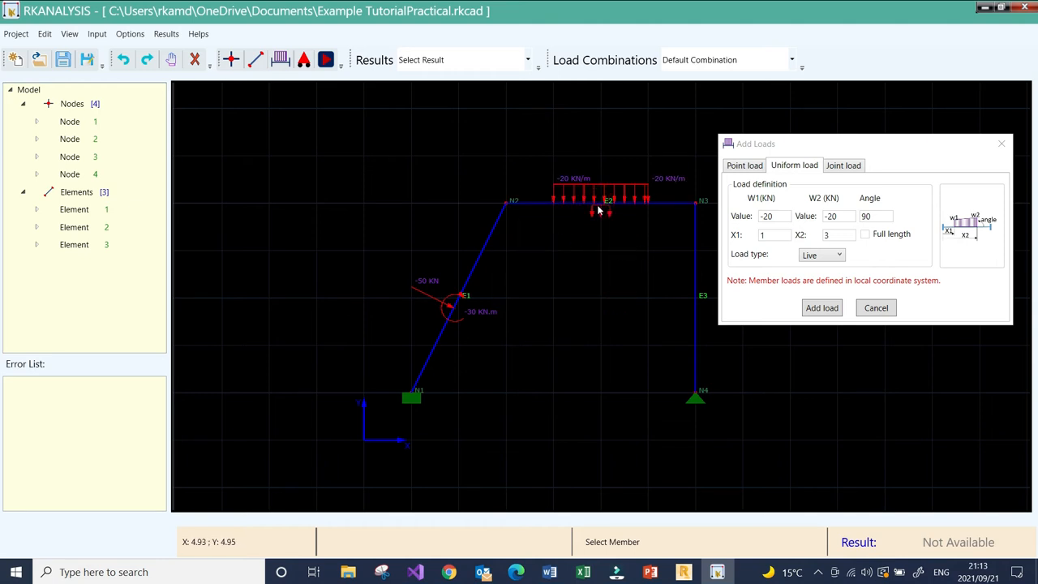
key("ctrl+s")
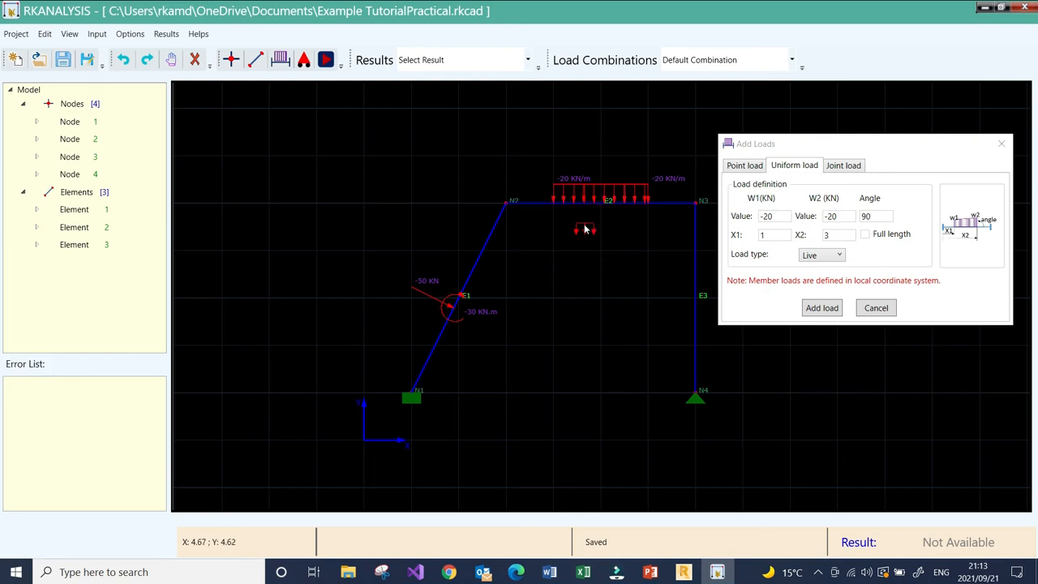
Start a joint load definition, move the Add Loads dialog clear of node N3, and examine node 3's loads on the Presentation1 slide in PowerPoint.
left_click(844, 168)
left_click(776, 217)
left_click_drag(833, 143, 826, 264)
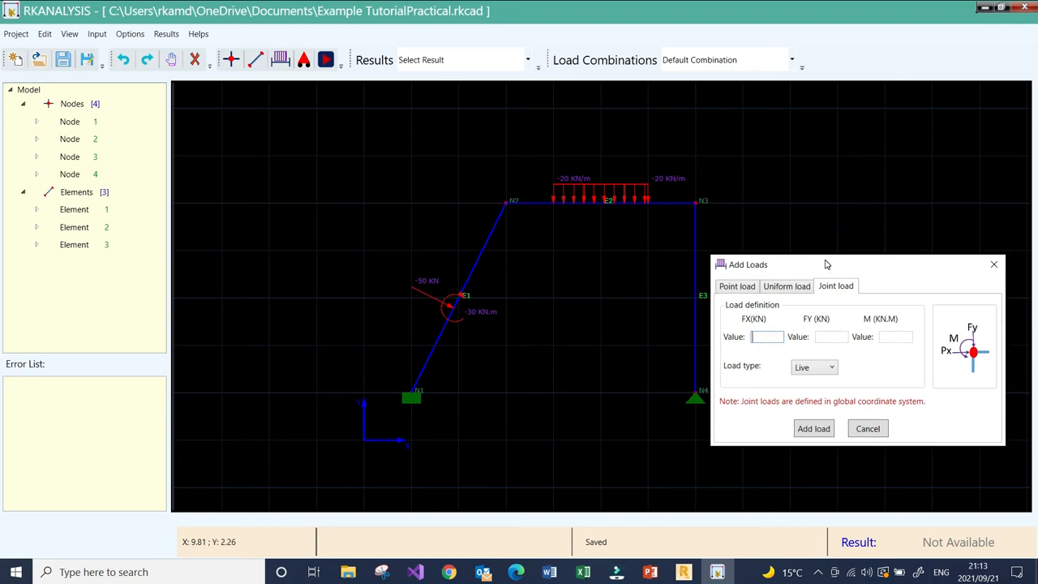
left_click(650, 571)
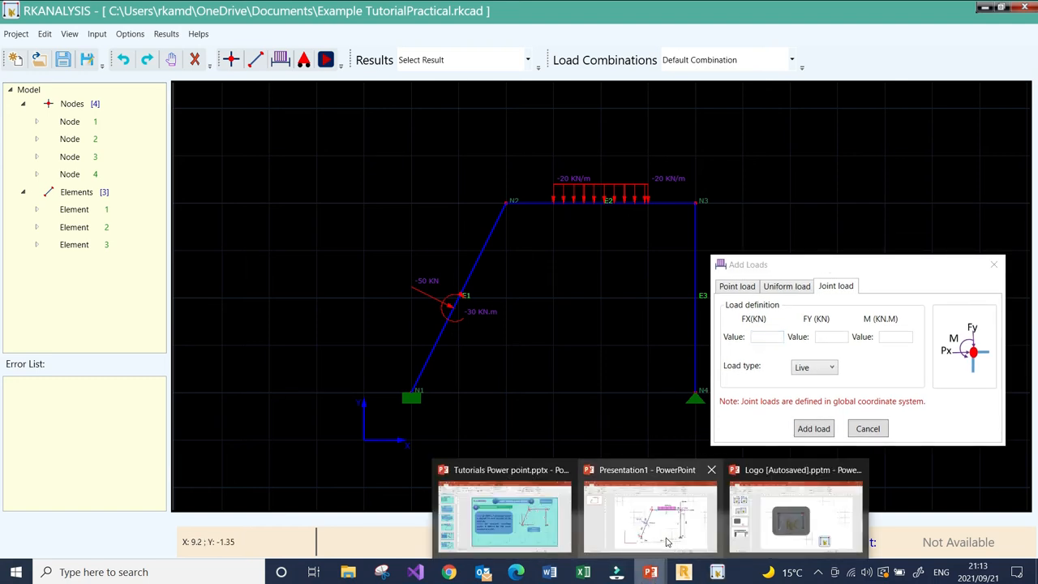
left_click(666, 535)
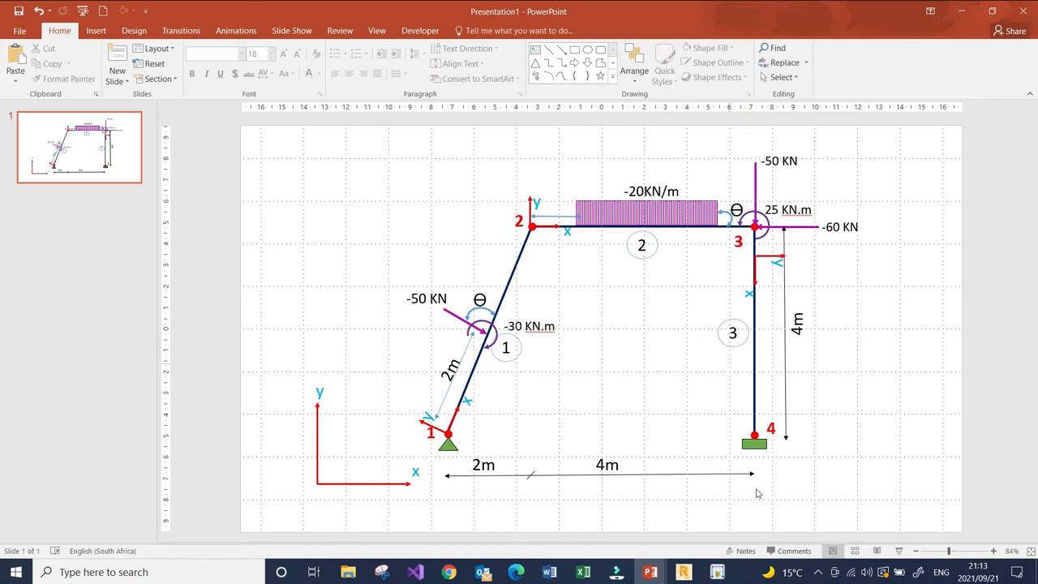
Return to RKANALYSIS and set the joint load's FX to -60 kN, FY to -50 kN and M to 25 kN.m.
mouse_move(715, 572)
left_click(696, 574)
left_click(695, 573)
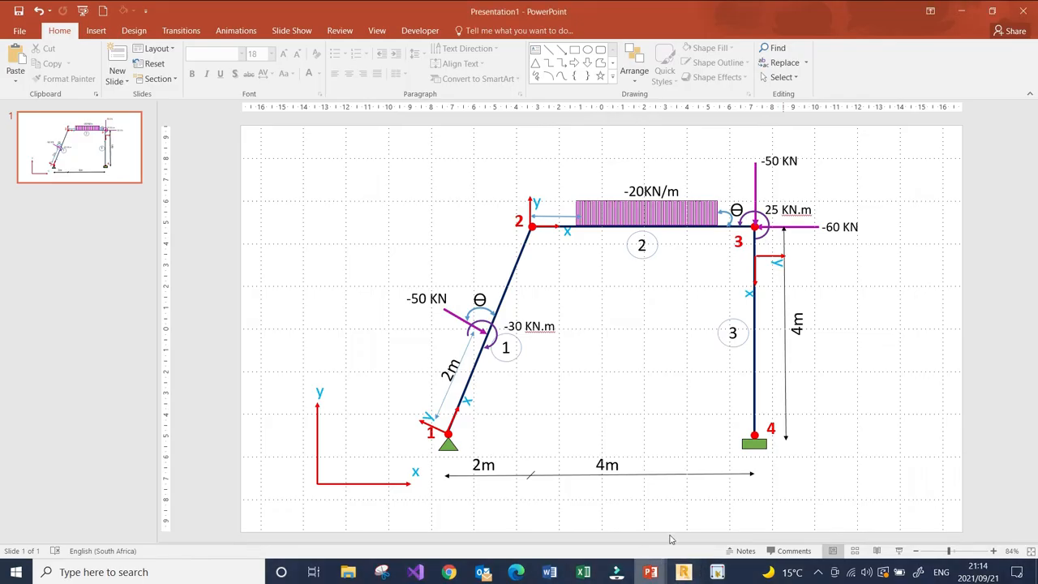
left_click(716, 572)
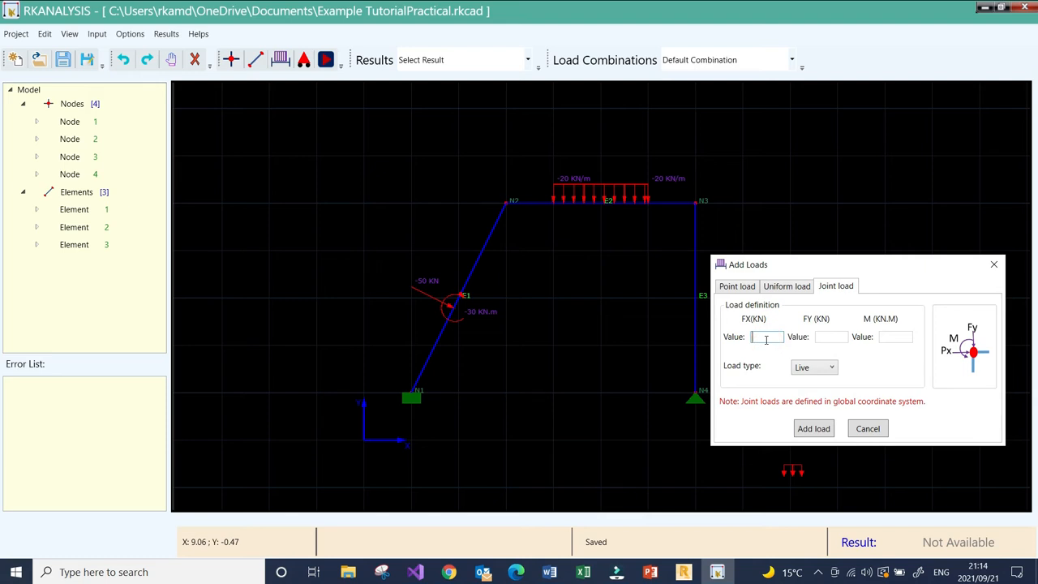
left_click(823, 336)
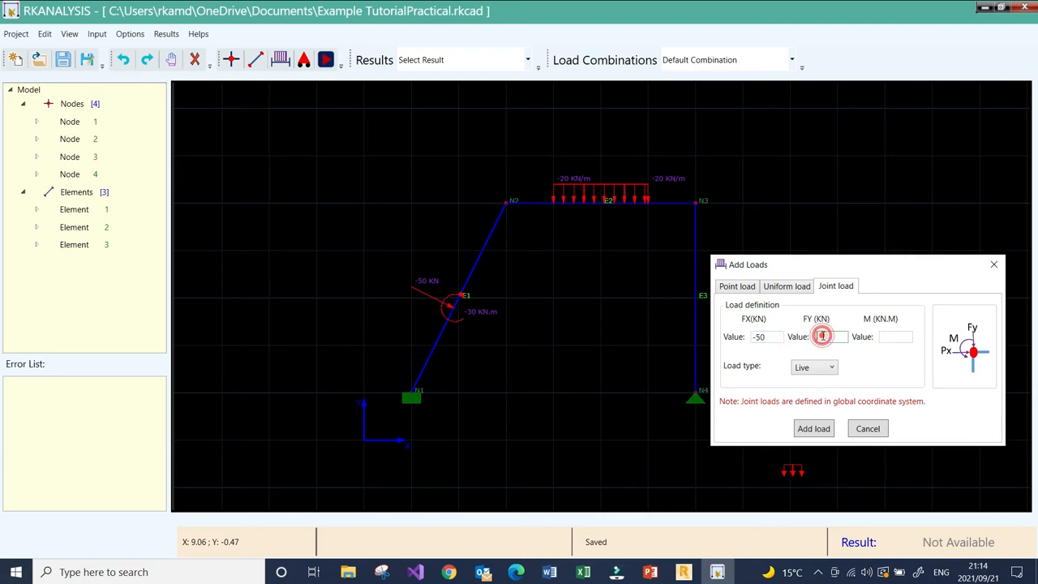
double_click(761, 336)
type("60")
left_click(821, 337)
type("-50")
left_click(895, 337)
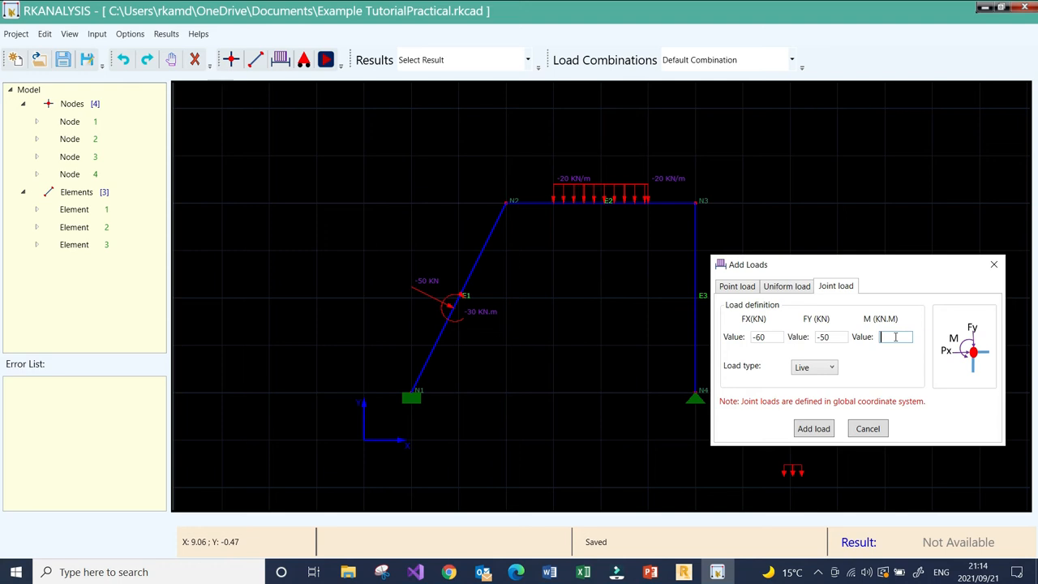
type("25")
Check the loads at node 3 against a preview of the Presentation1 slide.
left_click(683, 572)
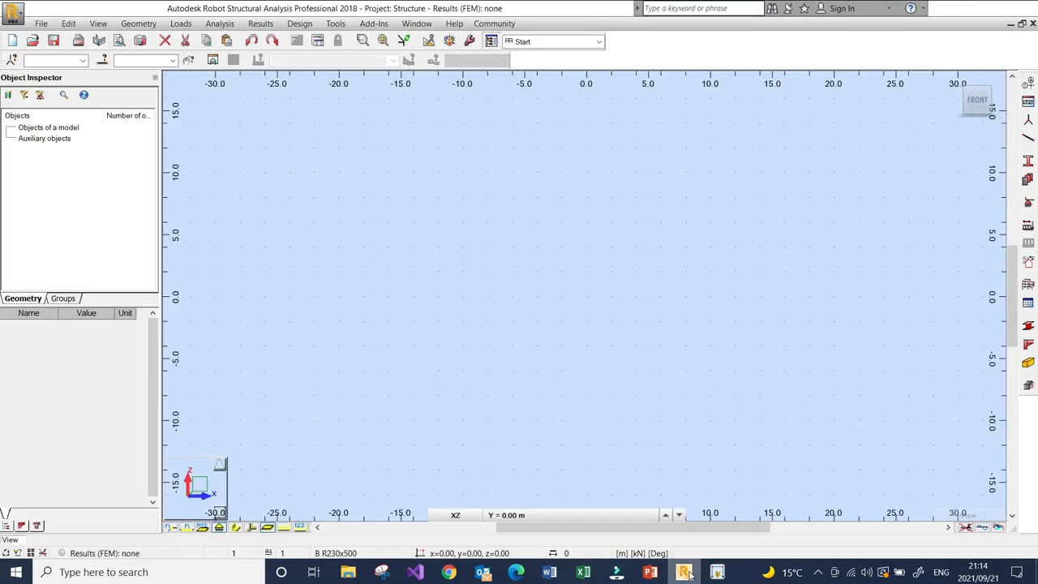
left_click(683, 572)
mouse_move(650, 571)
mouse_move(685, 548)
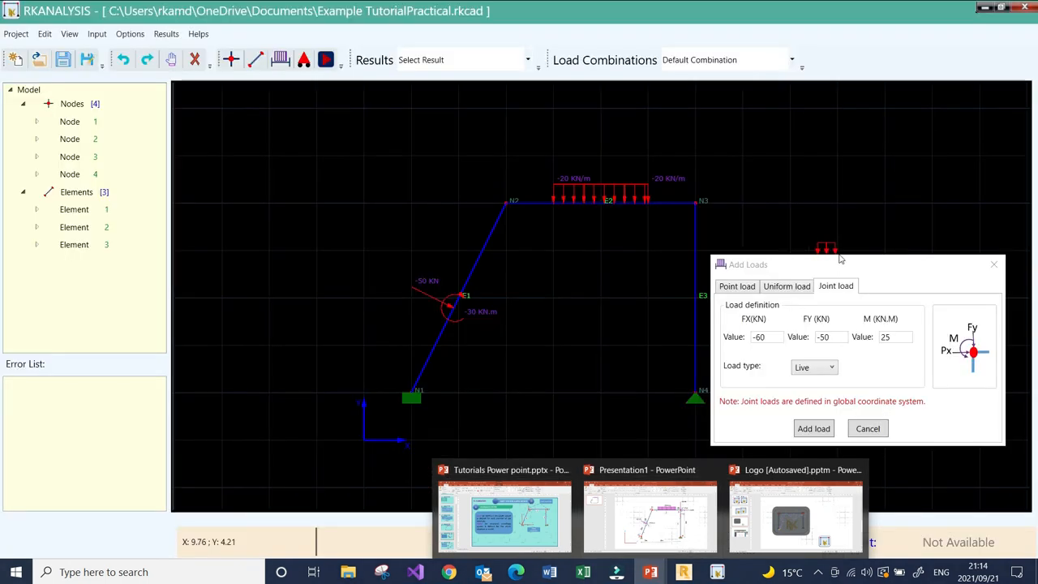
Set the joint load's type to Live and apply the load to node N3.
left_click(831, 369)
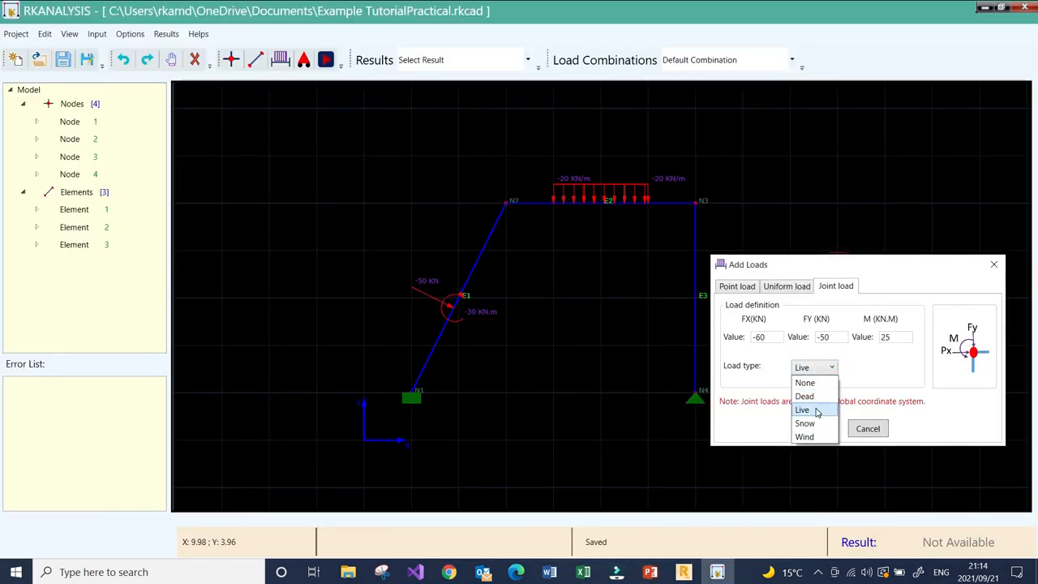
left_click(811, 409)
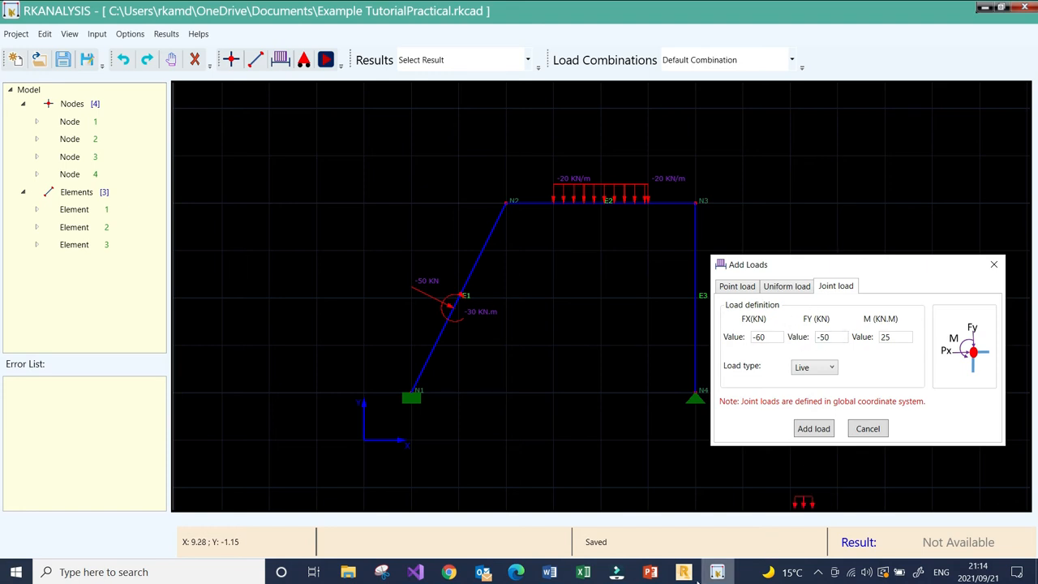
left_click(659, 575)
left_click(669, 548)
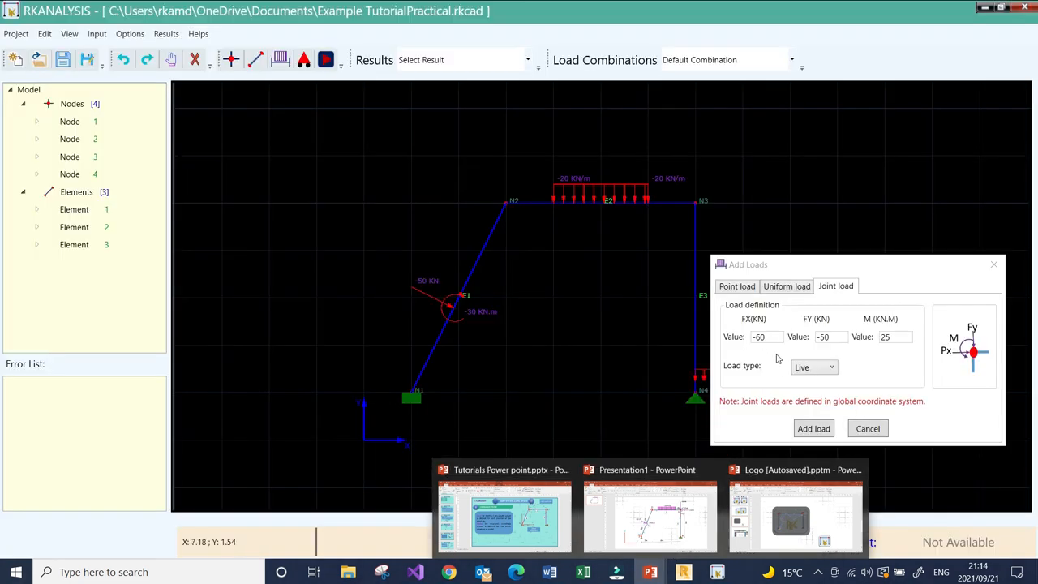
left_click(827, 433)
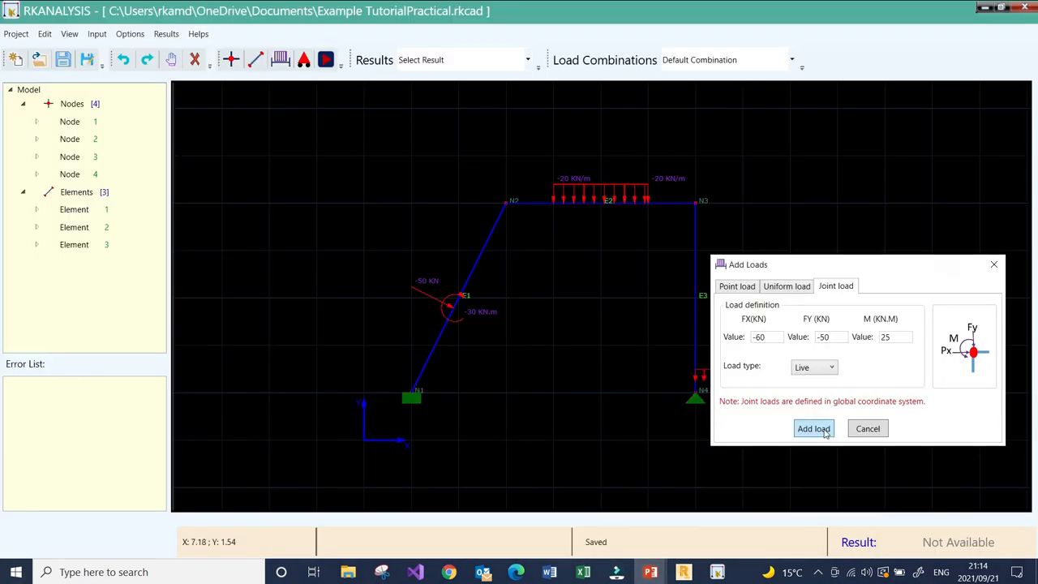
left_click(694, 206)
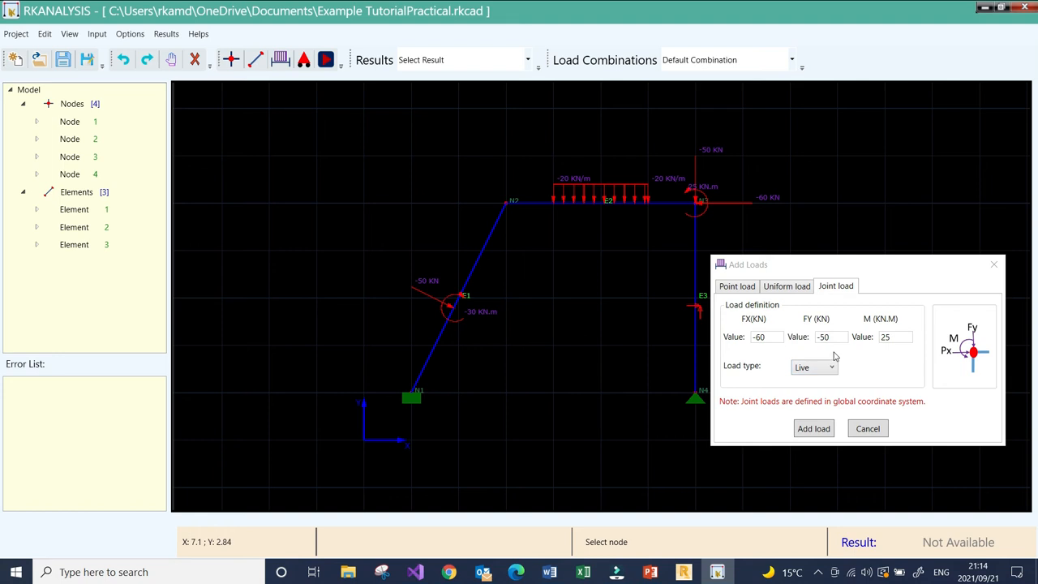
Finish adding loads by closing the Add Loads dialog, and save the project.
left_click(786, 286)
left_click(738, 286)
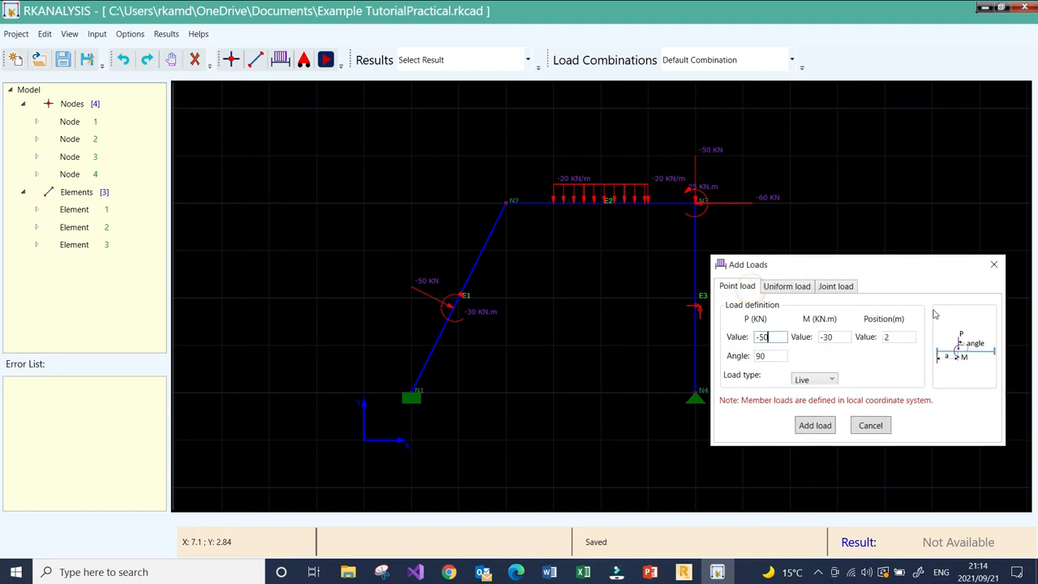
left_click(861, 427)
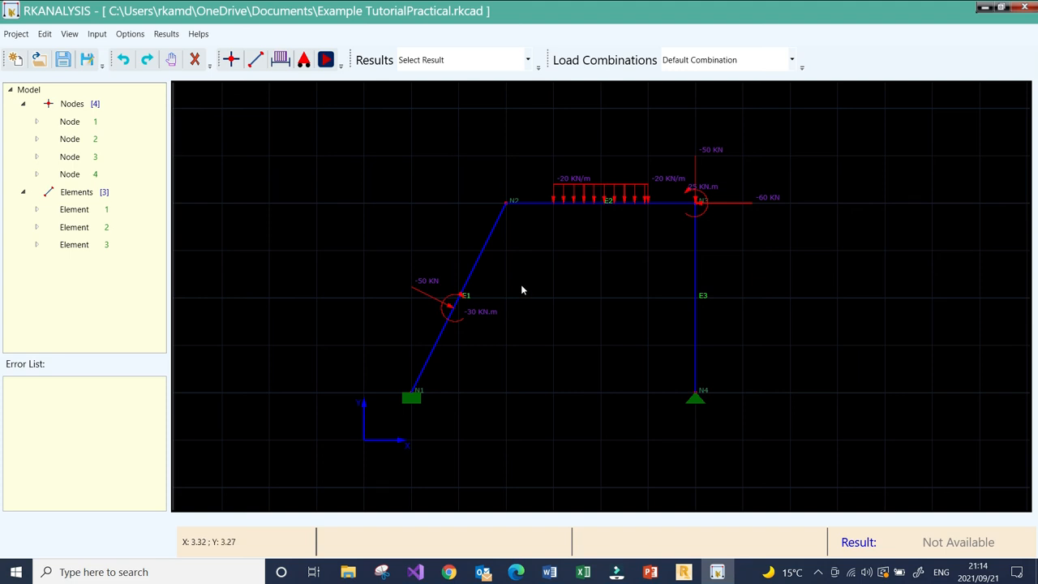
scroll(559, 326, "up", 2)
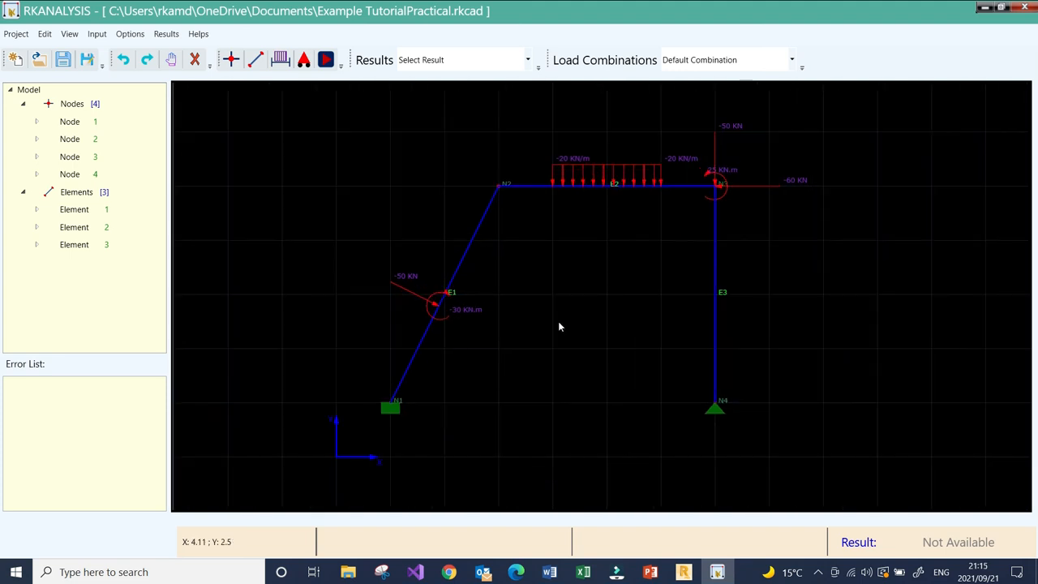
scroll(626, 256, "down", 1)
scroll(627, 257, "up", 1)
key("ctrl+s")
Open the loads table, move it clear of the frame's left side, and review all columns of the member loads on E1 and E2.
left_click(70, 35)
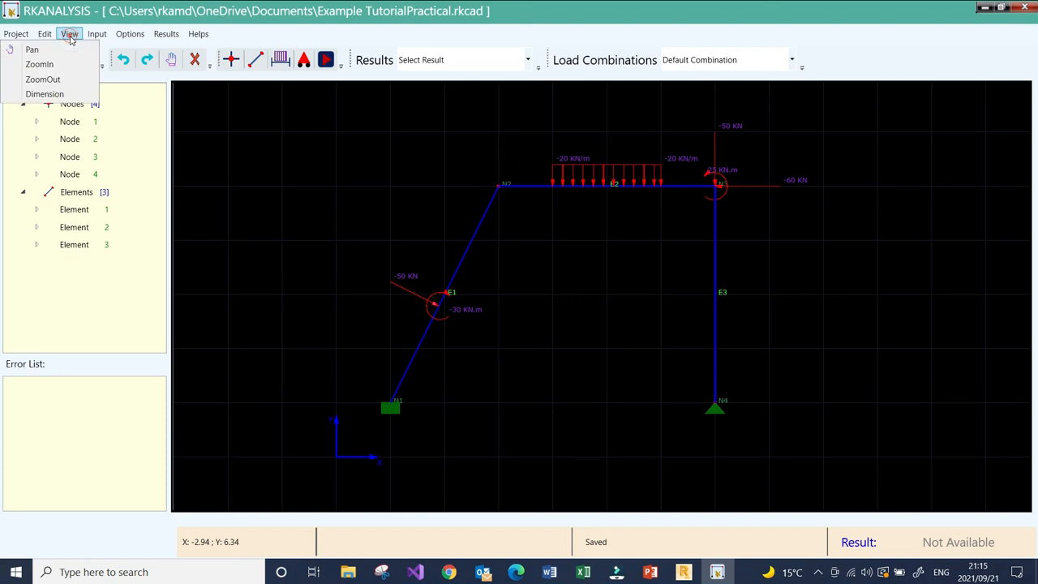
mouse_move(50, 38)
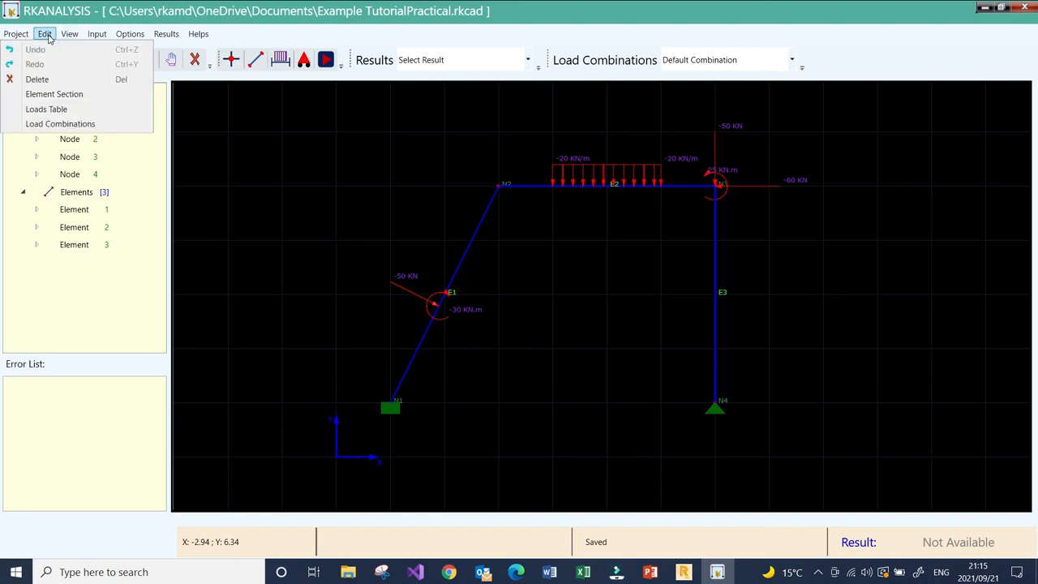
left_click(47, 110)
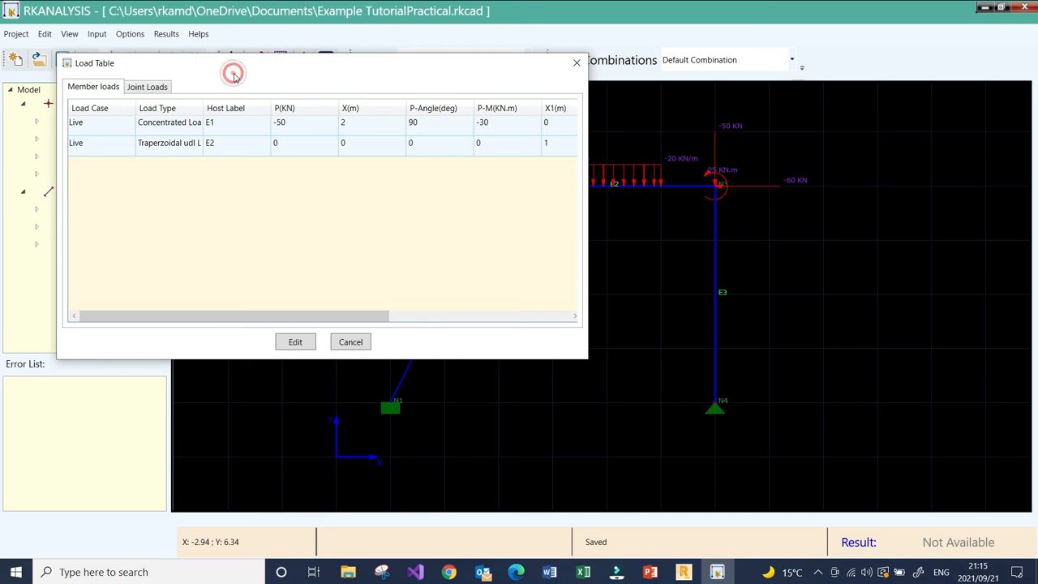
left_click_drag(231, 63, 289, 112)
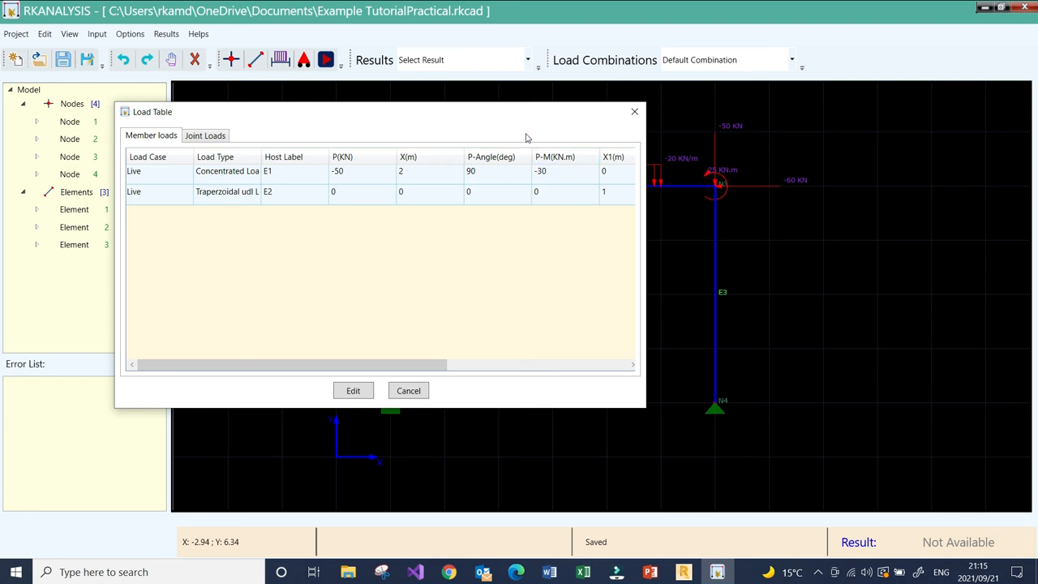
left_click_drag(424, 367, 356, 332)
left_click_drag(246, 366, 499, 315)
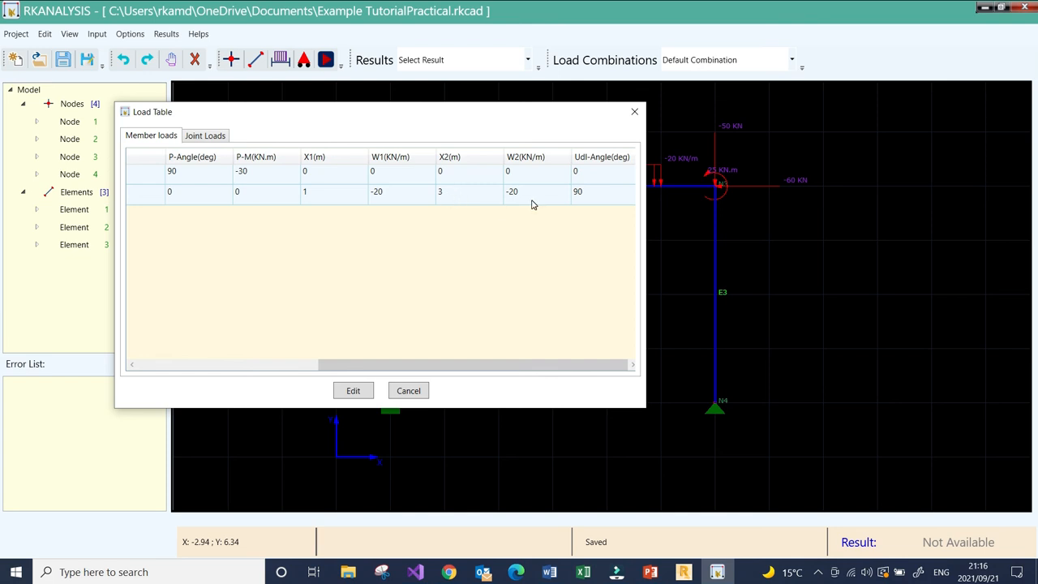
left_click_drag(479, 365, 559, 324)
left_click_drag(384, 364, 197, 378)
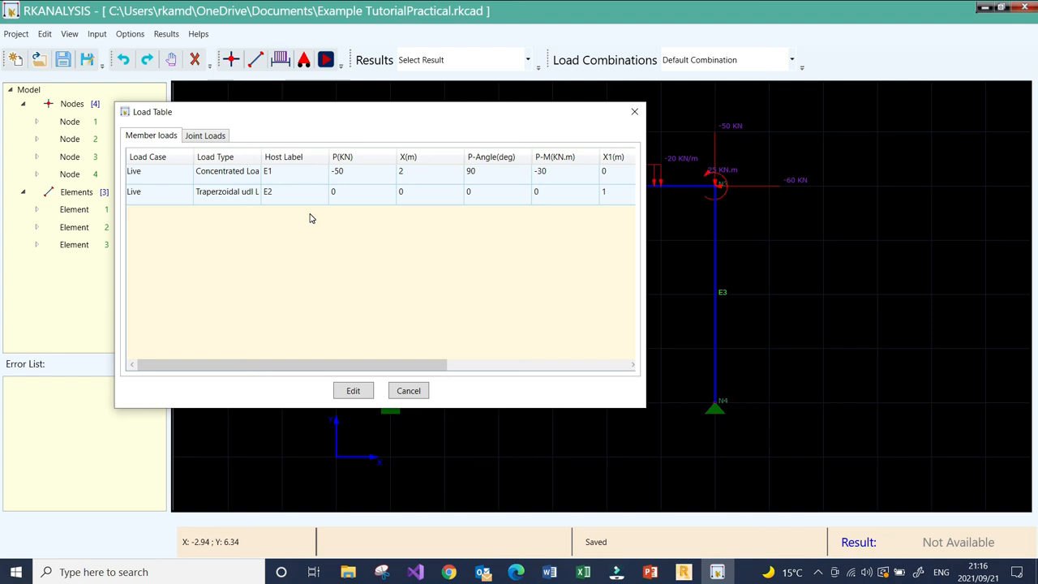
Set W2 of element E2's distributed load to -30 kN/m in the loads table and apply the edit to the model.
left_click_drag(347, 366, 544, 340)
left_click(520, 193)
left_click(519, 191)
double_click(518, 191)
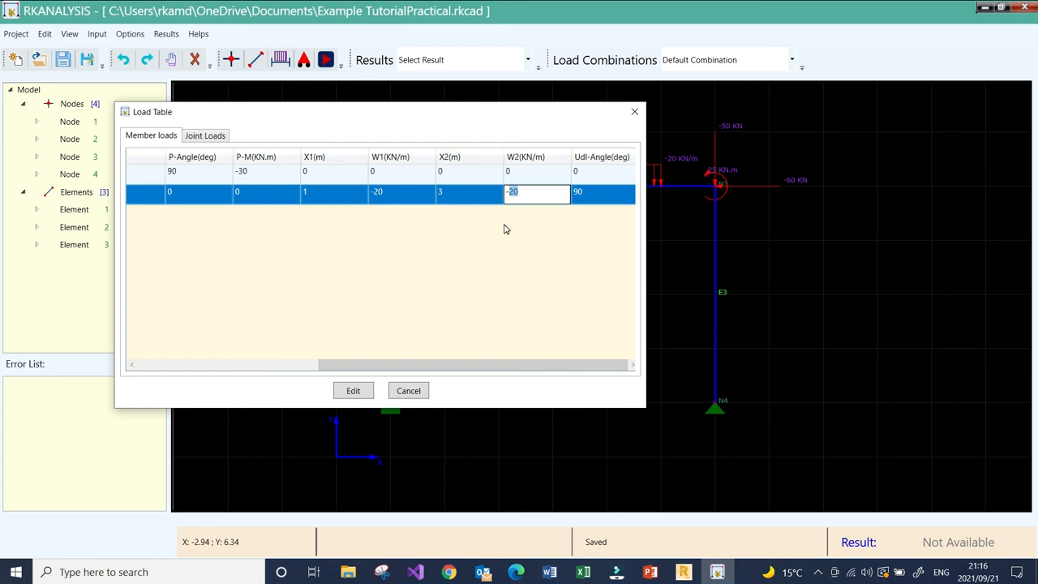
type("30")
left_click(503, 226)
left_click(473, 200)
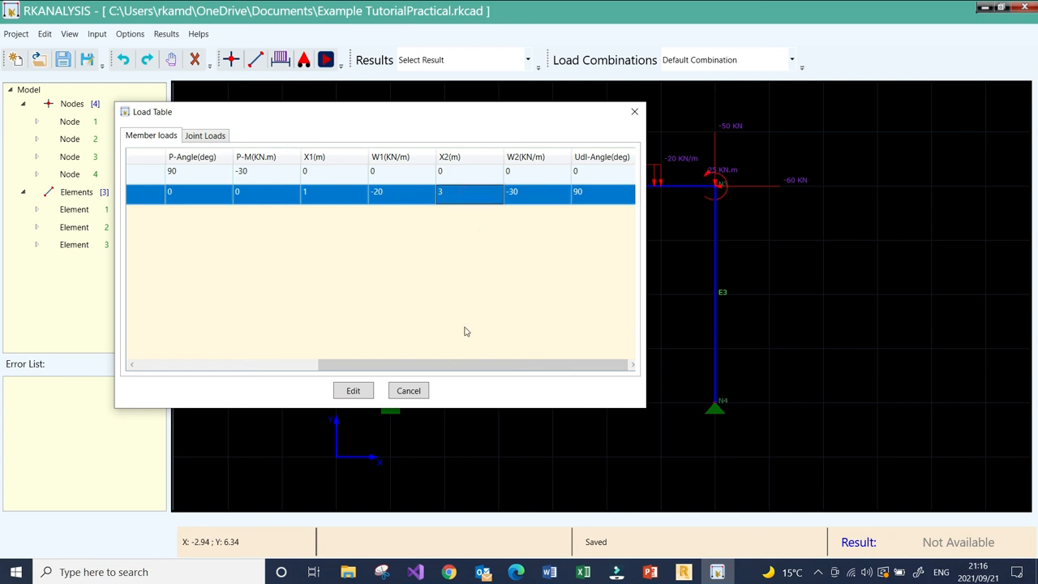
left_click(362, 391)
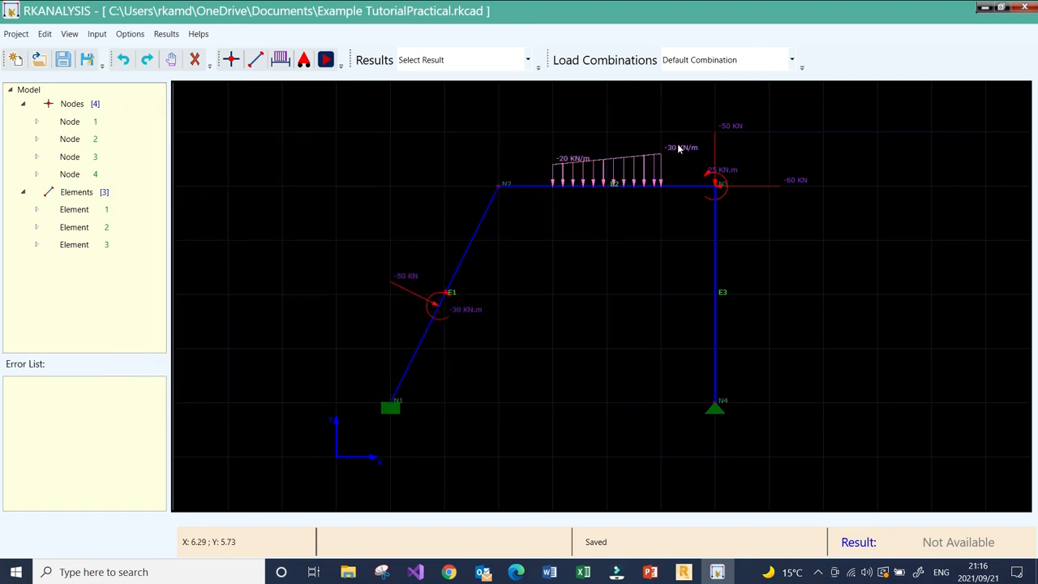